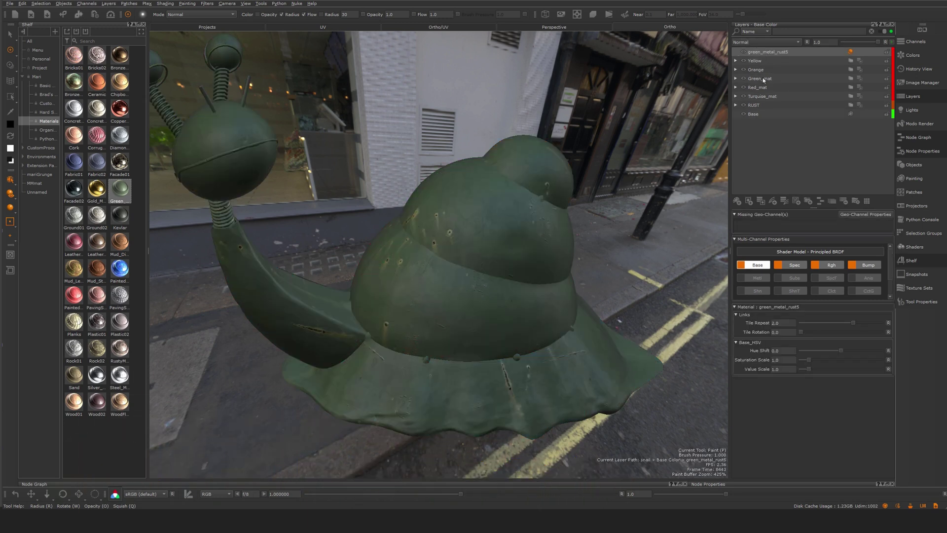
Step: Lower the green_metal_rust5 material's Tile Repeat to about 0.97 and its Hue Shift to about -44
drag(841, 324, 800, 323)
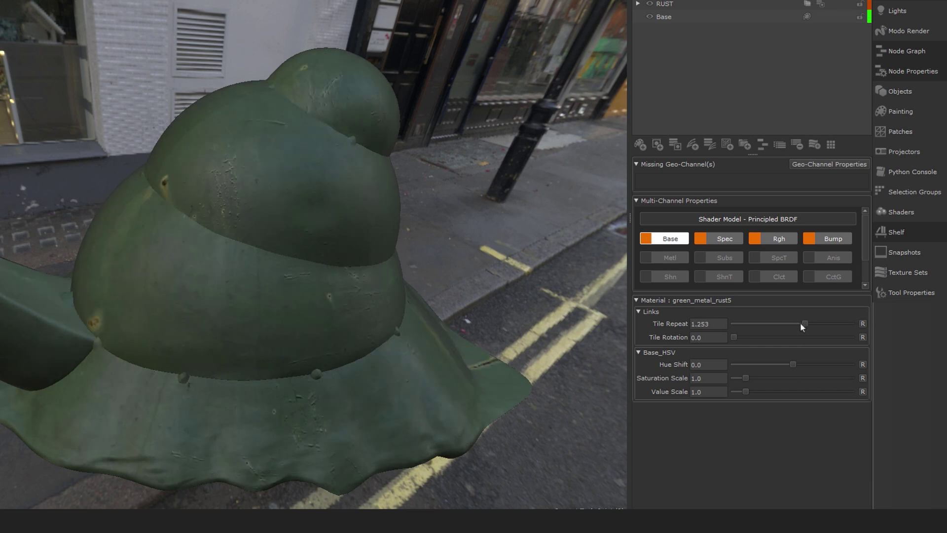
drag(786, 364, 778, 365)
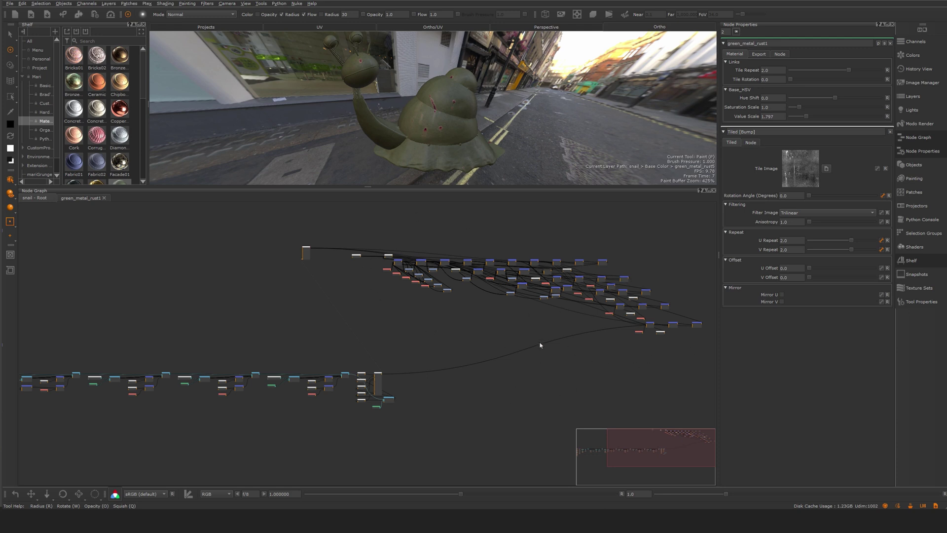
Step: Move the Principled BRDF node clear of the channel nodes and auto-layout the node network feeding into it
alt+middle_drag(522, 329, 691, 260)
alt+right_drag(587, 336, 888, 256)
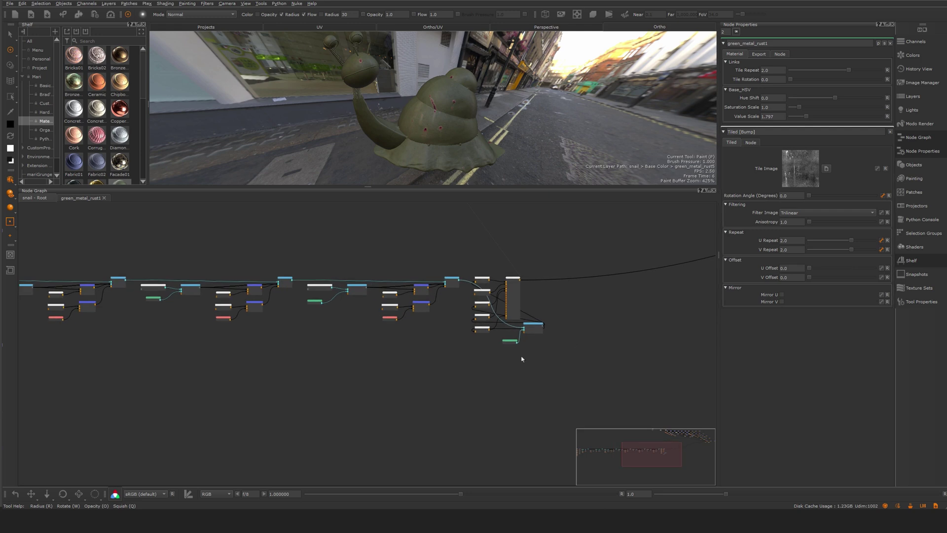
scroll(512, 366, up, 3)
drag(487, 307, 601, 249)
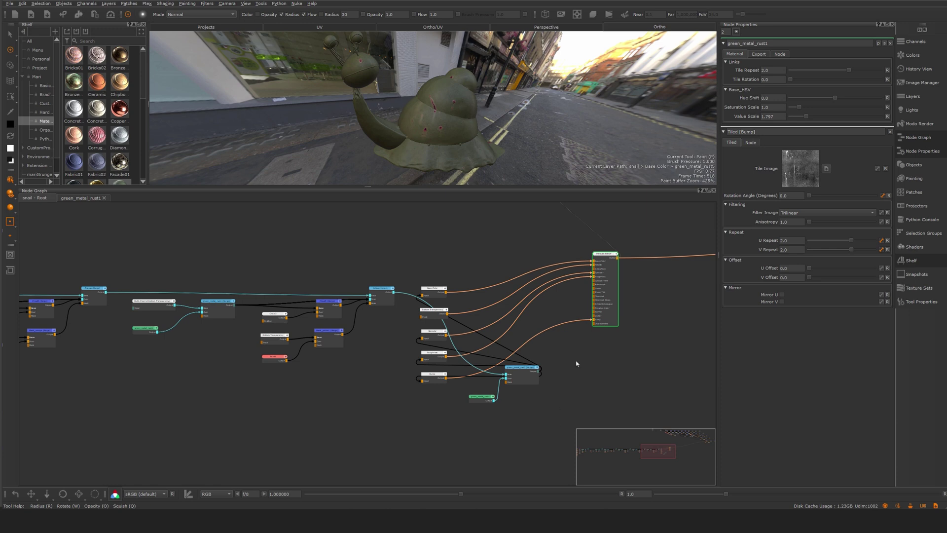
drag(606, 256, 606, 260)
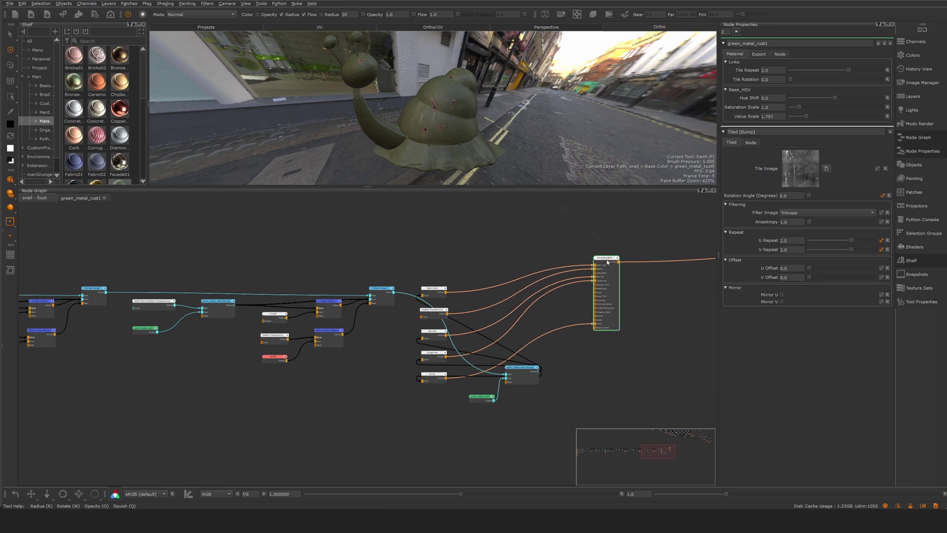
key(l)
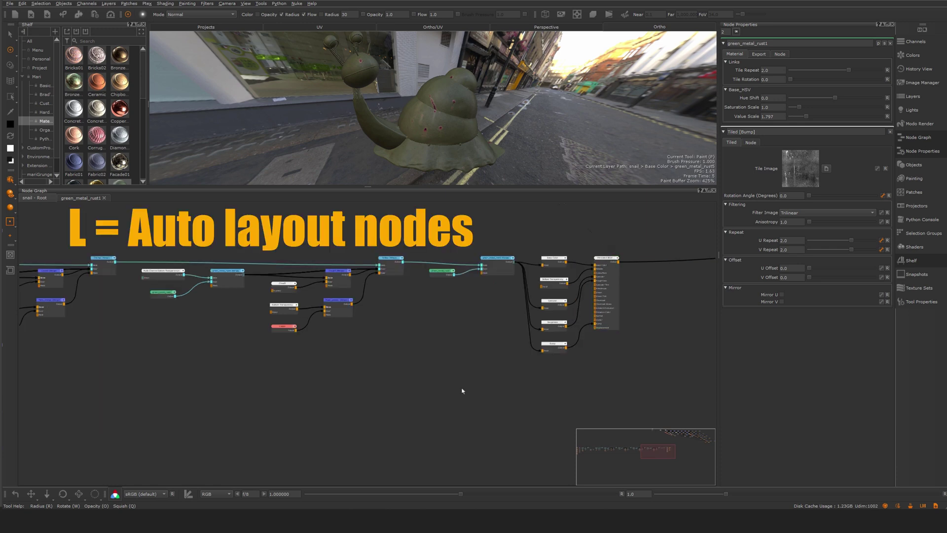
Step: Reopen the Layers palette and dock it together with Node Properties
scroll(599, 296, up, 4)
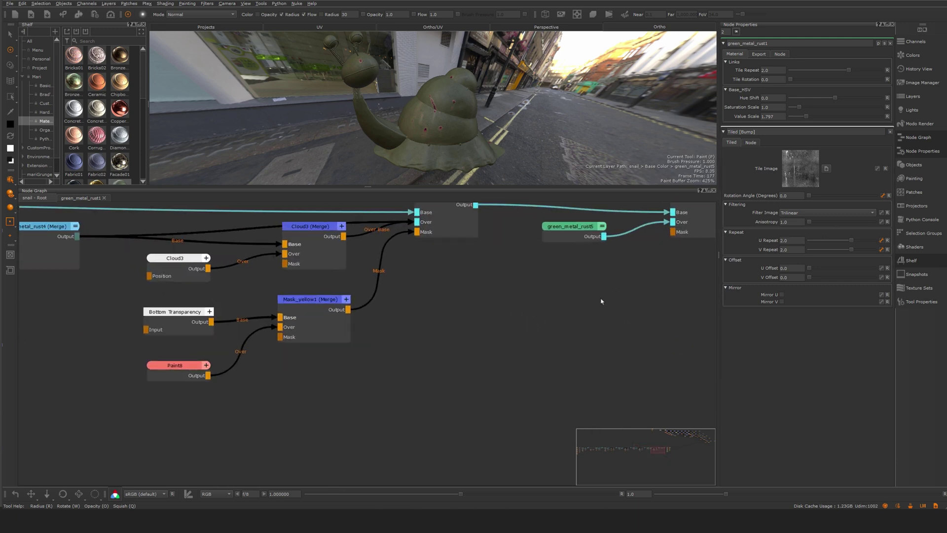
scroll(556, 291, down, 8)
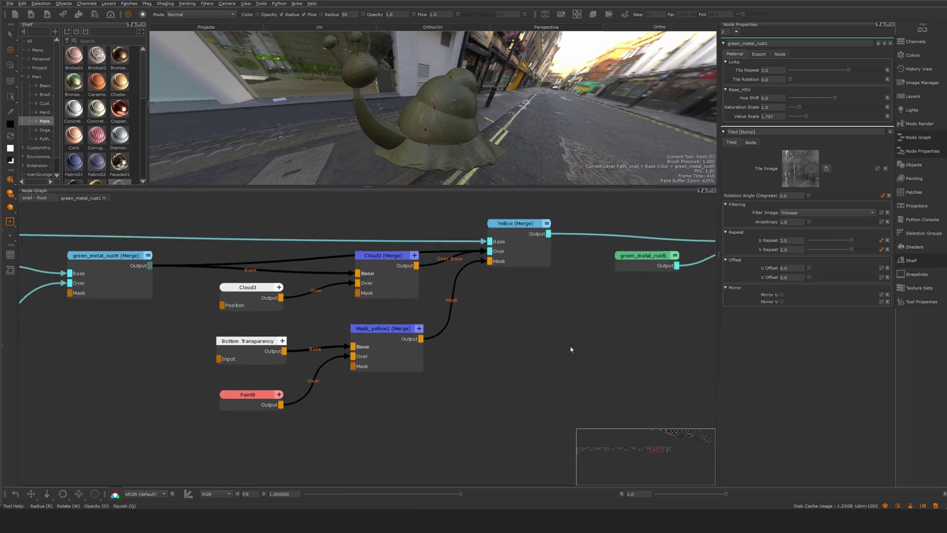
scroll(283, 393, down, 2)
middle_drag(284, 393, 339, 407)
scroll(490, 374, down, 4)
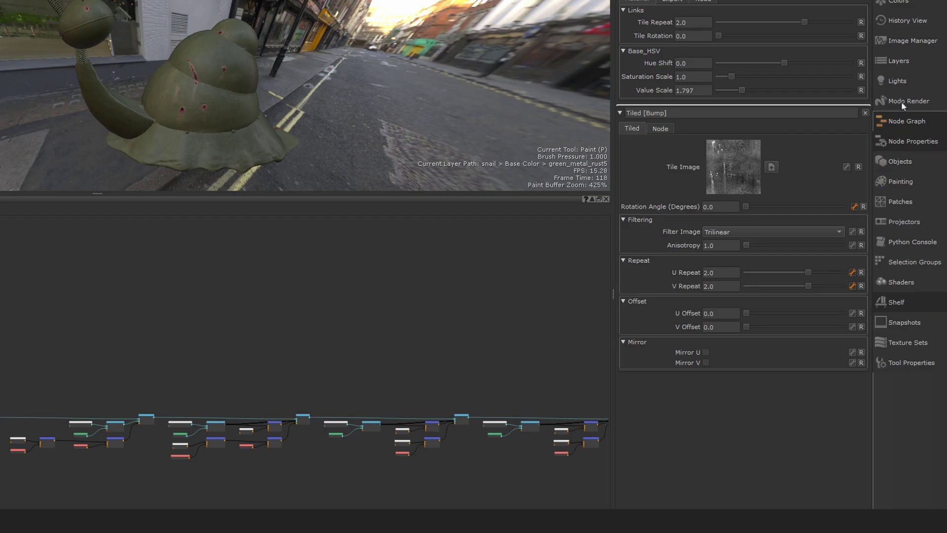
click(899, 61)
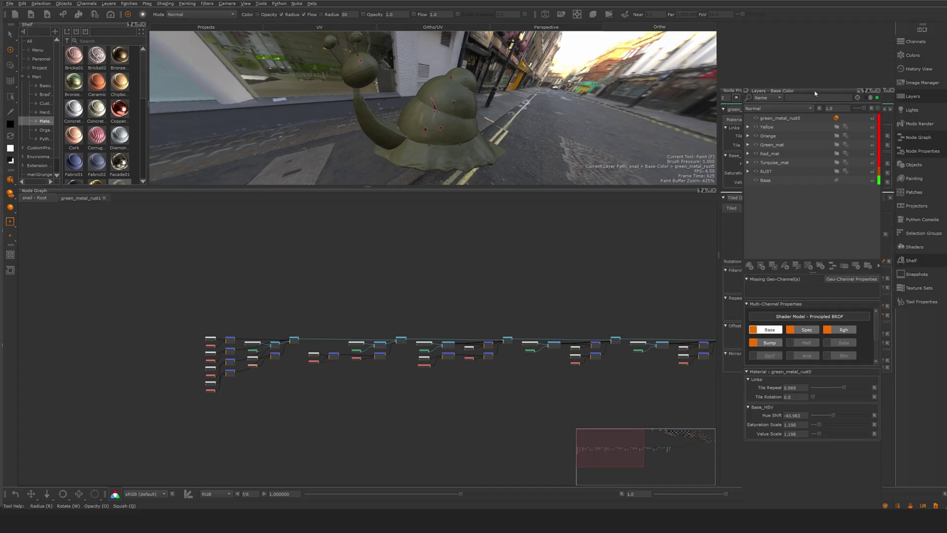
drag(811, 133, 743, 337)
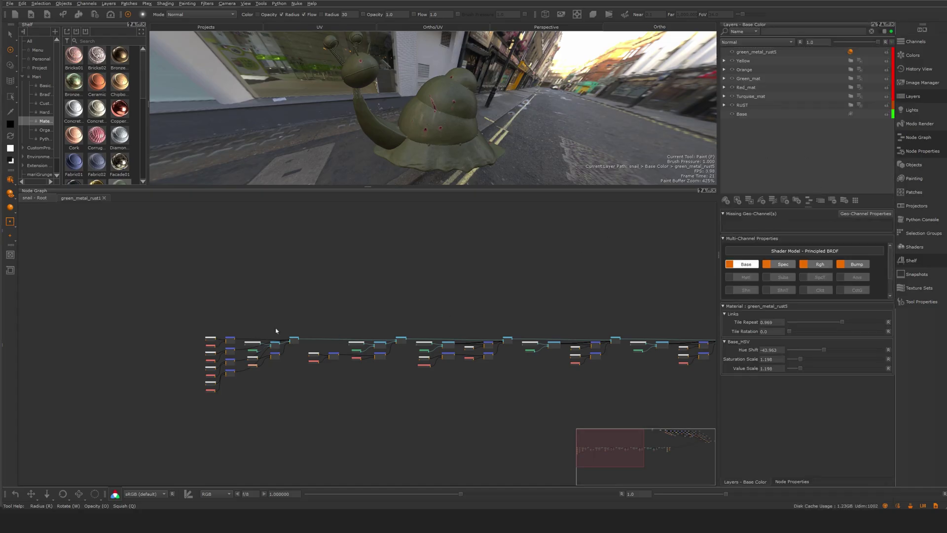
Step: Compare the layer stack with the node graph, following it from the Base nodes through the RUST merge to the Principled BRDF
click(745, 120)
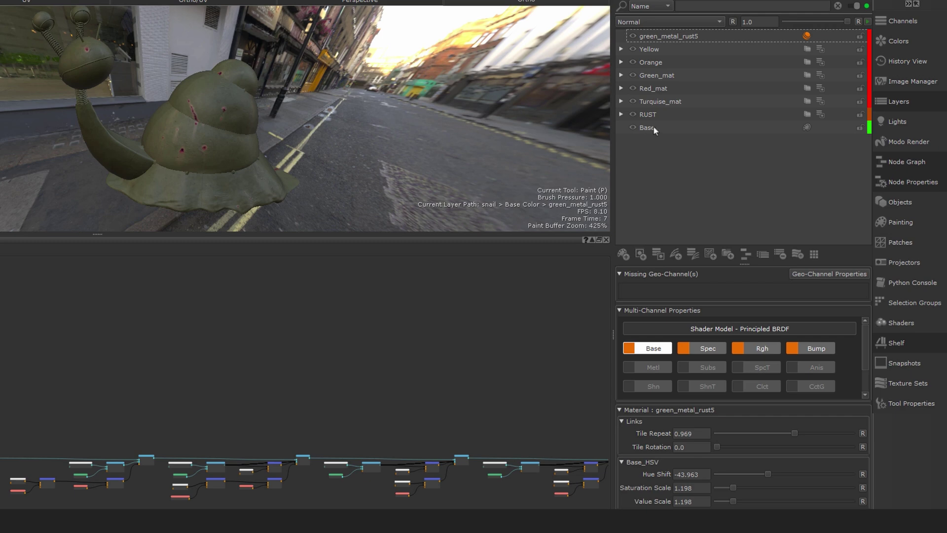
scroll(29, 448, up, 8)
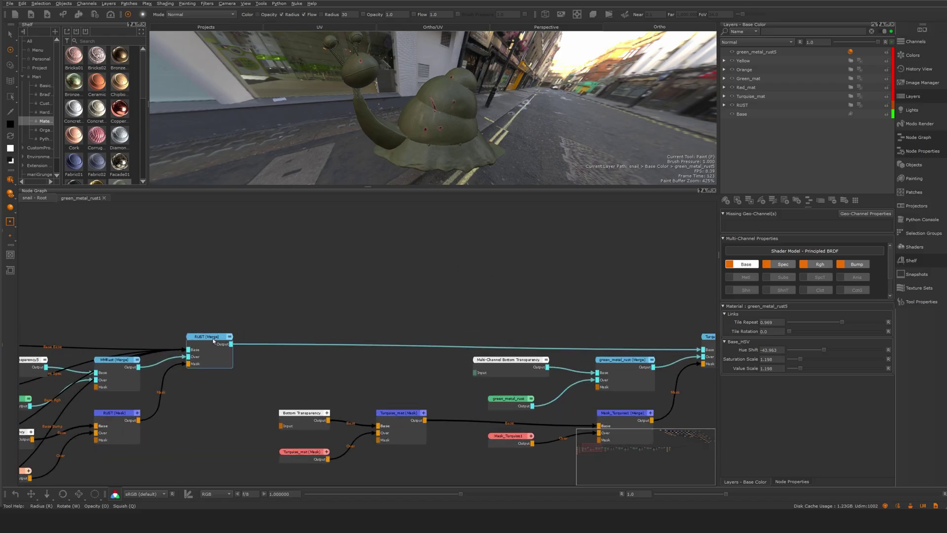
middle_drag(315, 305, 780, 303)
middle_drag(541, 325, 541, 294)
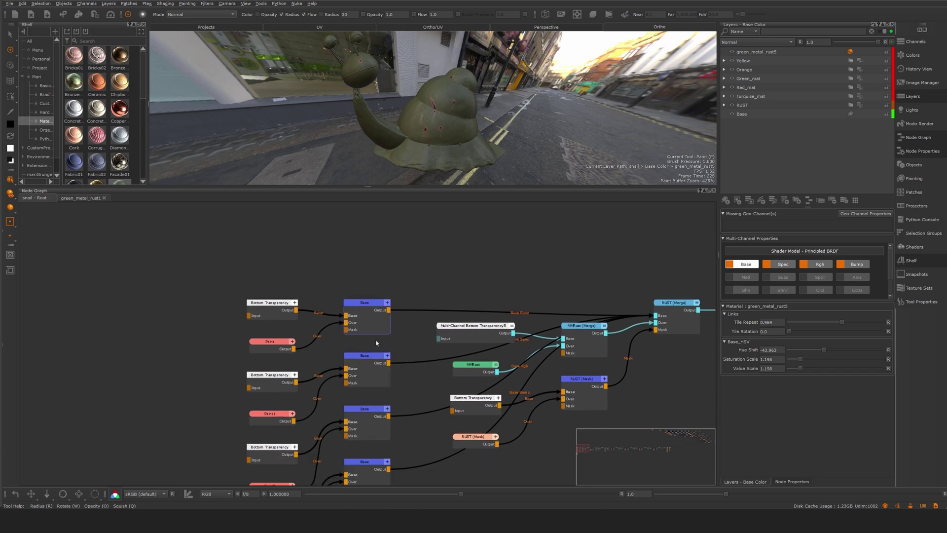
middle_drag(397, 276, 379, 206)
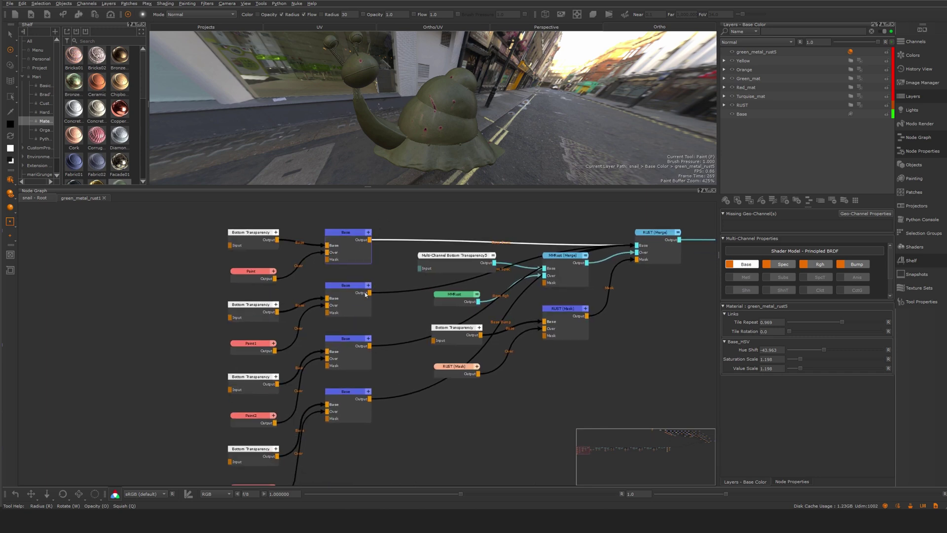
middle_drag(526, 377, 384, 404)
middle_drag(460, 389, 471, 405)
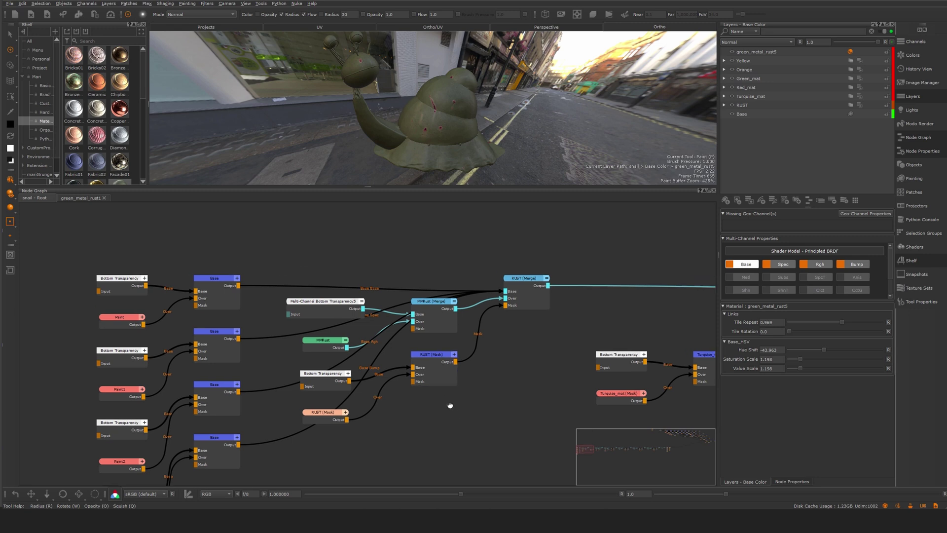
click(536, 289)
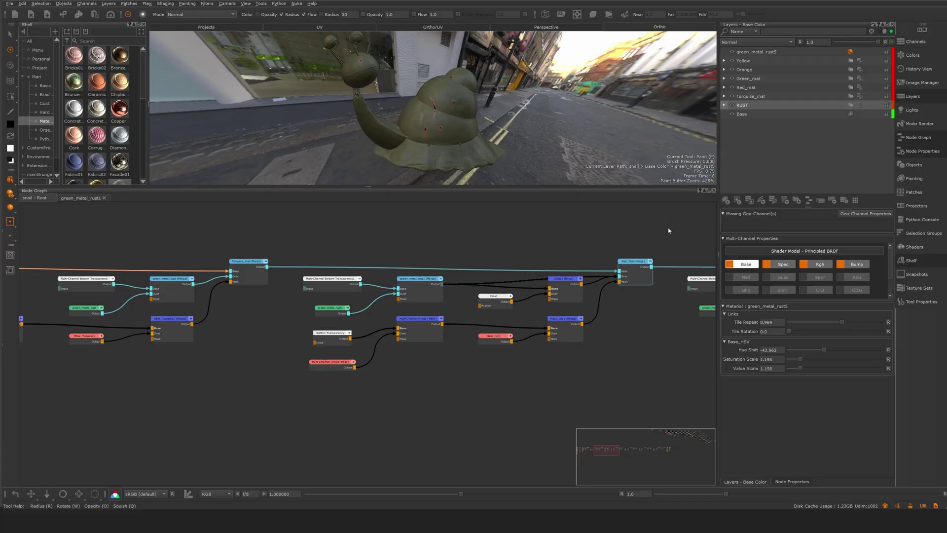
middle_drag(692, 222, 228, 257)
middle_drag(423, 264, 254, 283)
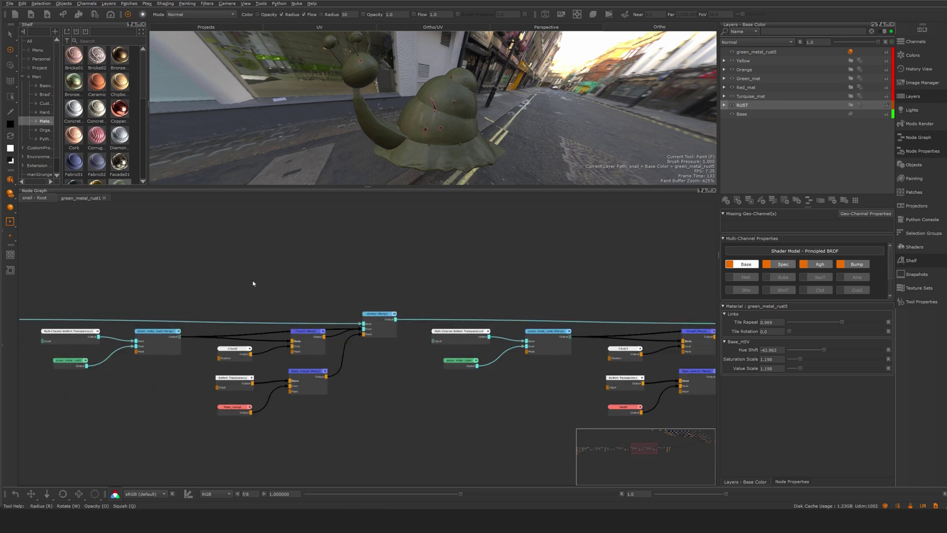
middle_drag(690, 279, 234, 268)
middle_drag(411, 266, 478, 270)
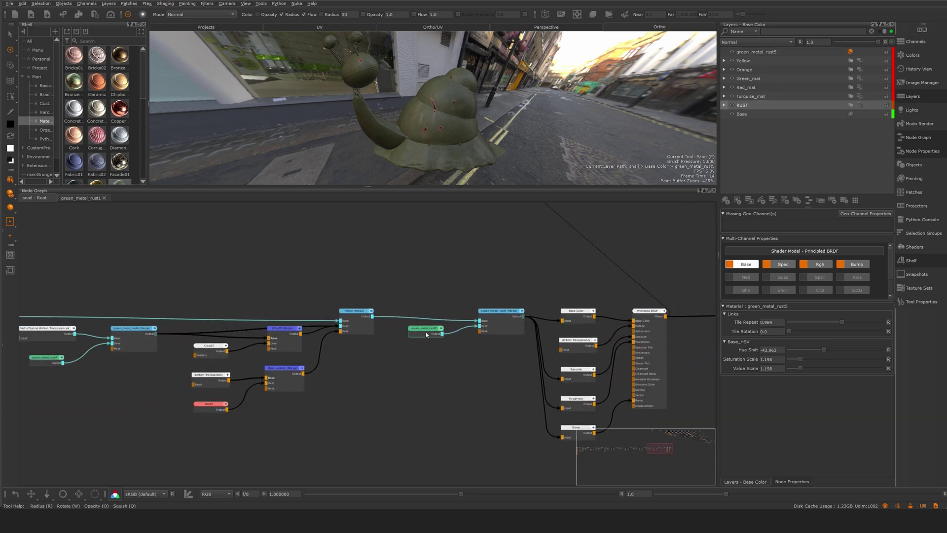
Step: Move the green_metal_rust5 material node down, well below the merge chain
drag(427, 334, 413, 450)
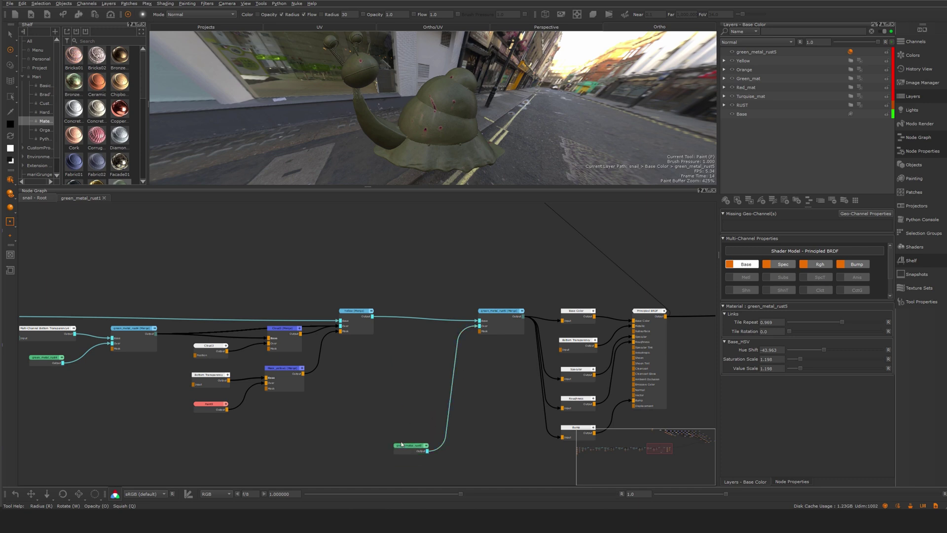
middle_drag(419, 363, 471, 277)
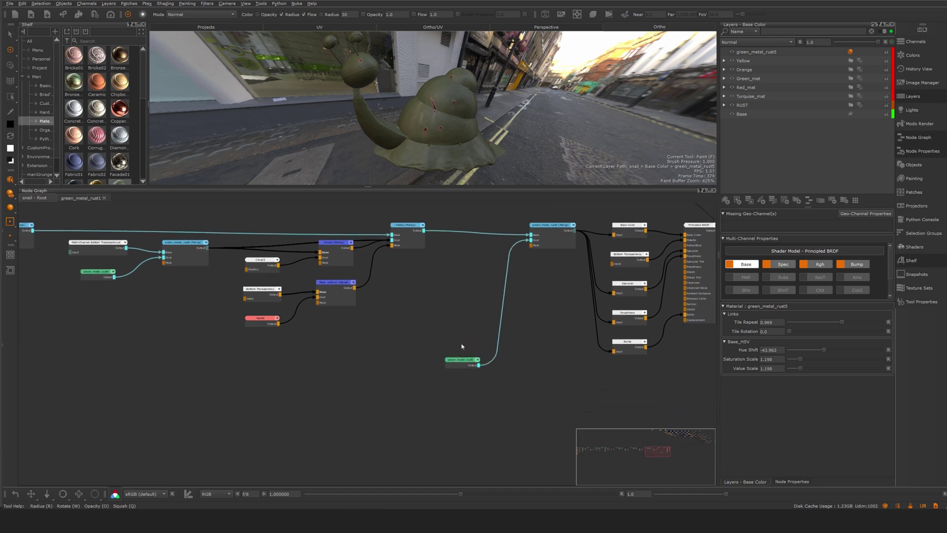
middle_drag(480, 345, 479, 347)
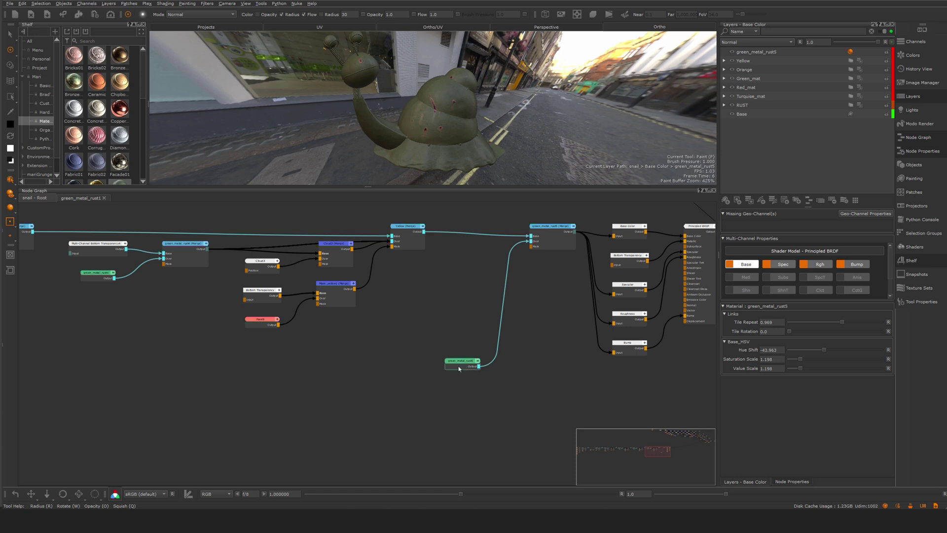
Step: Close the Layers palette and show the green_metal_rust5 node's properties
click(892, 24)
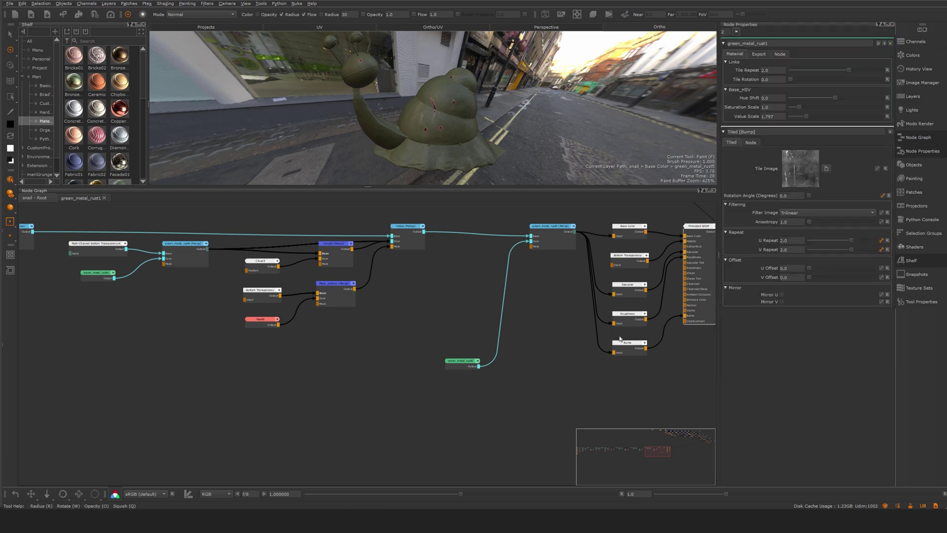
click(463, 366)
double_click(462, 365)
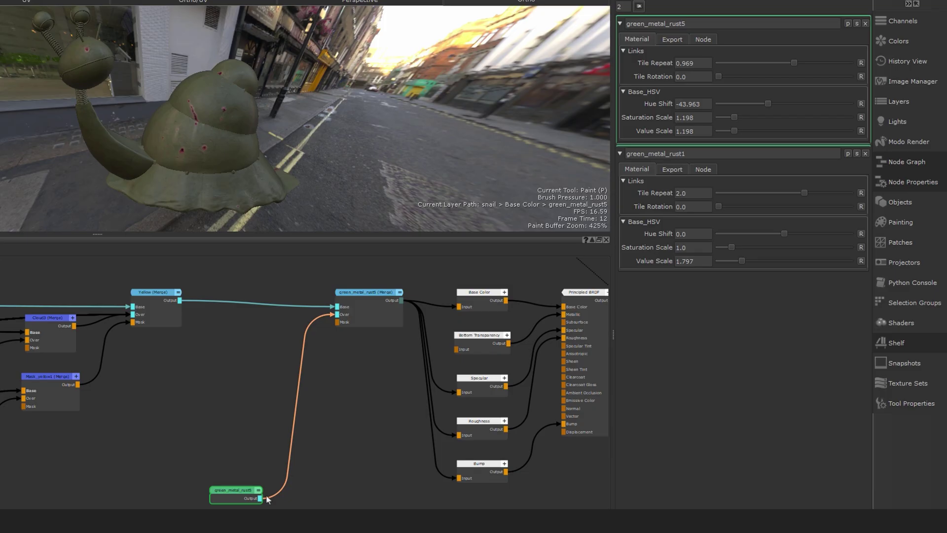
Step: Set green_metal_rust5's Tile Repeat to 8.21 and its Hue Shift to -65.455
drag(836, 70, 823, 70)
drag(764, 63, 825, 66)
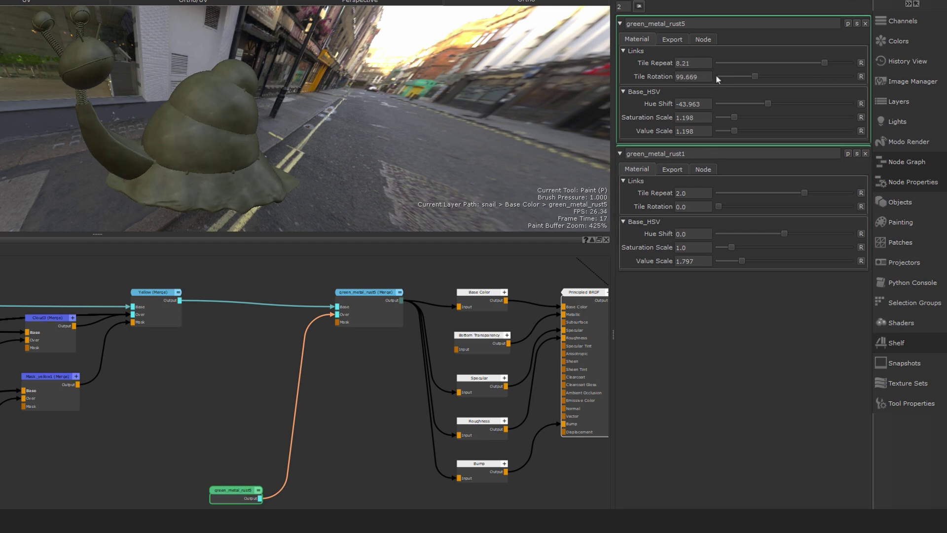
drag(768, 101, 759, 103)
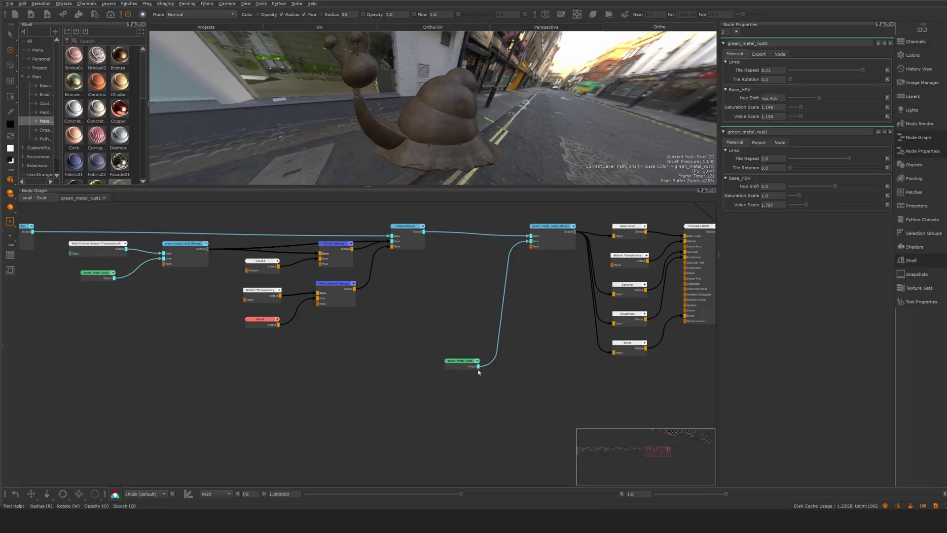
Step: Open the green_metal_rust5 material group and examine its tiled texture nodes and channel outputs
ctrl+double_click(463, 363)
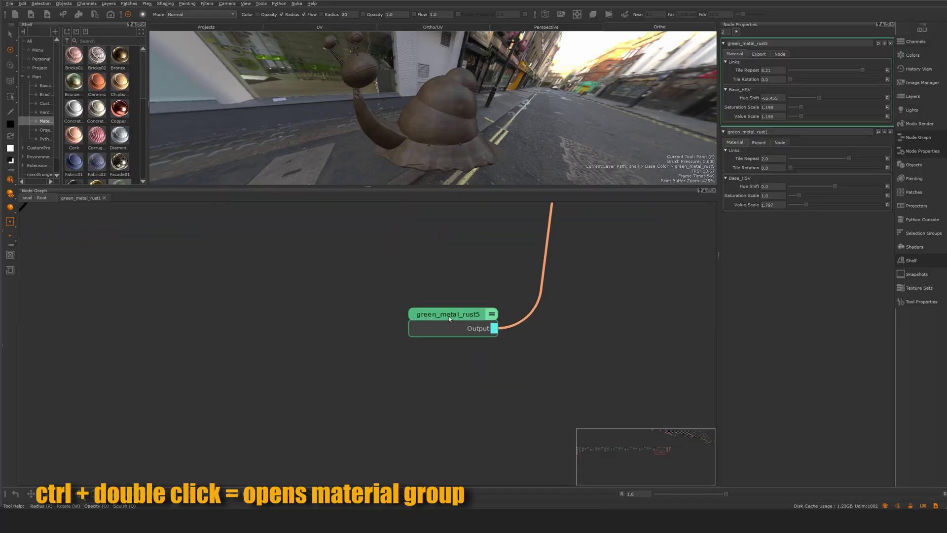
middle_drag(464, 292, 560, 288)
scroll(512, 291, up, 2)
scroll(553, 300, up, 1)
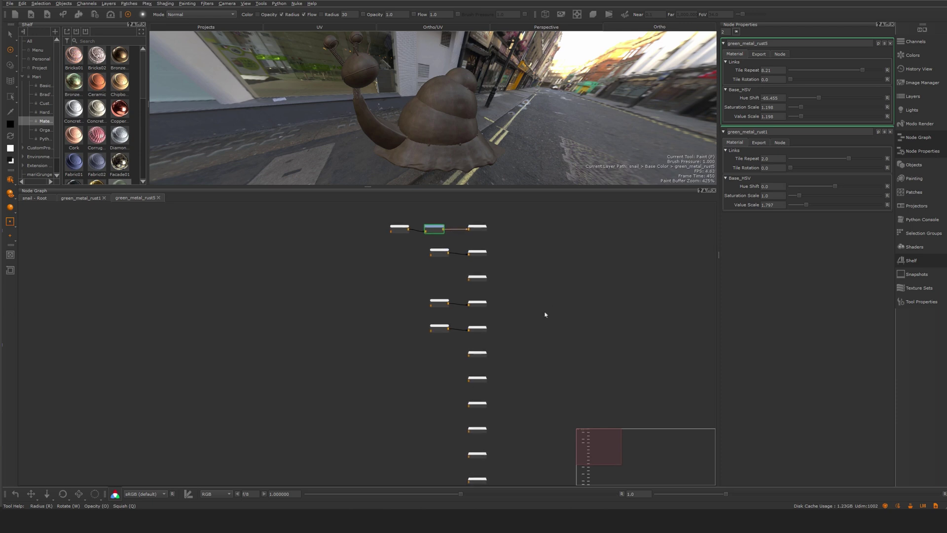
middle_drag(553, 324, 612, 322)
scroll(582, 326, down, 3)
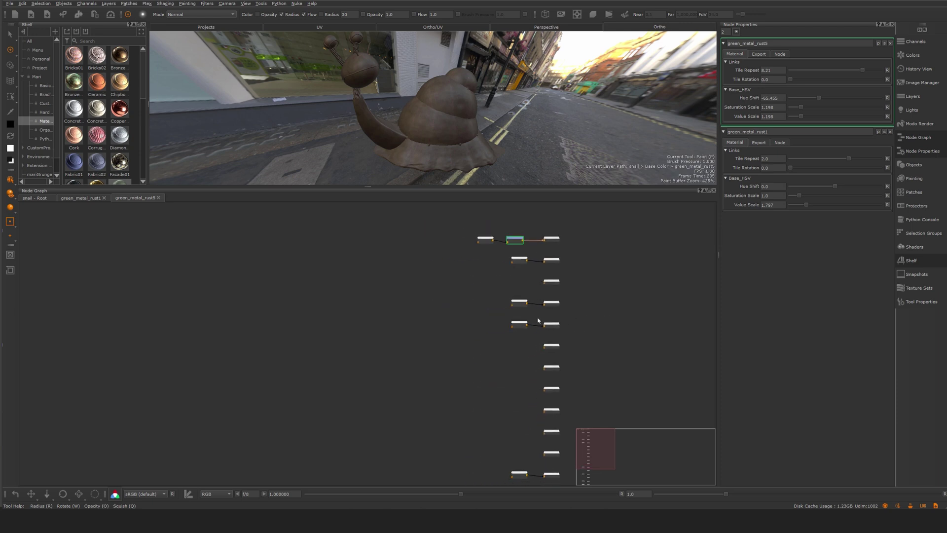
middle_drag(580, 355, 571, 384)
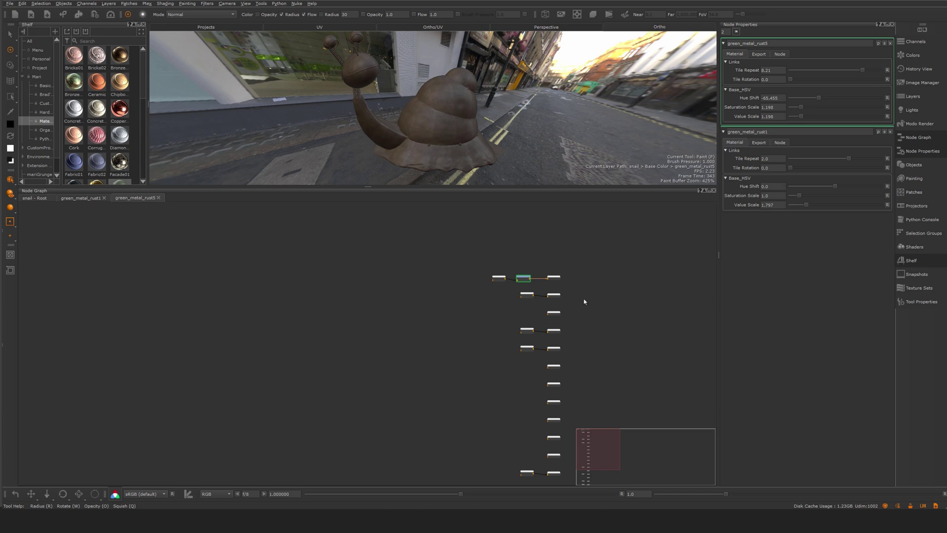
scroll(586, 291, up, 6)
scroll(573, 297, up, 1)
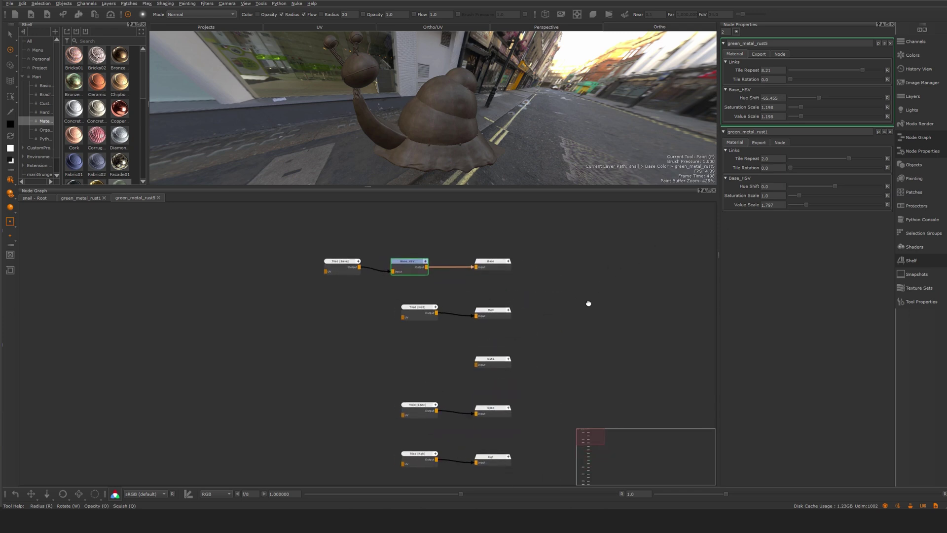
Step: Show the Tiled [Base] node's properties above those of the material to inspect its linked repeat values
click(402, 258)
double_click(403, 258)
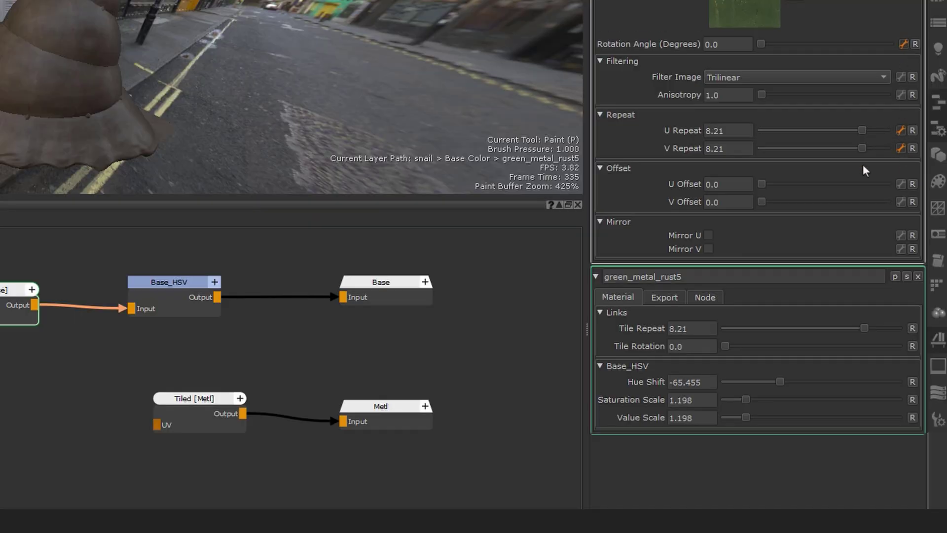
click(102, 484)
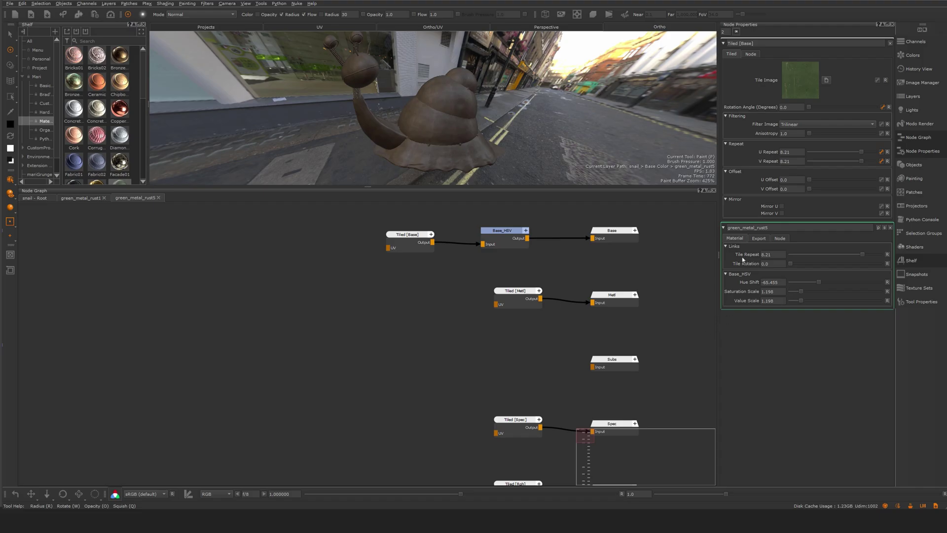
Step: Set the green_metal_rust5 material's Tile Repeat to 1.456 to drive the linked U and V Repeat values
drag(860, 255, 850, 256)
drag(848, 256, 841, 256)
drag(843, 255, 846, 257)
middle_drag(536, 340, 537, 341)
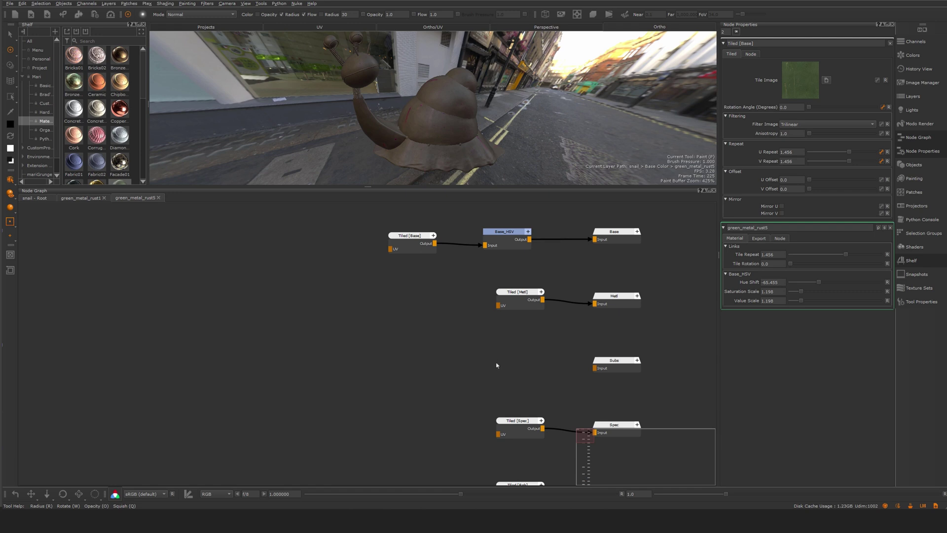
middle_drag(496, 365, 504, 356)
alt+right_drag(499, 358, 394, 387)
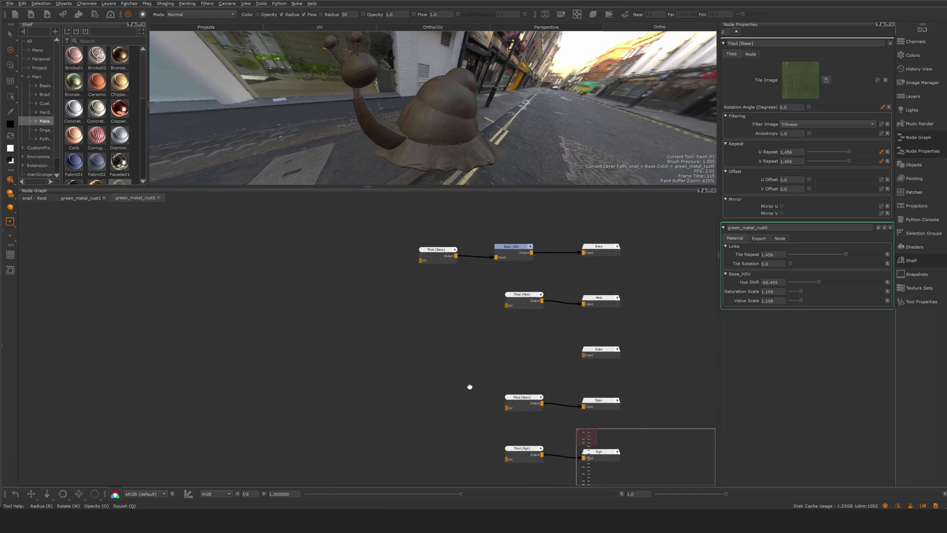
Step: View the Tiled [Rgh] node's output on the snail and move the node well away from the Rgh channel to make space
middle_drag(460, 464, 455, 360)
alt+right_drag(458, 360, 550, 365)
drag(552, 337, 463, 345)
key(v)
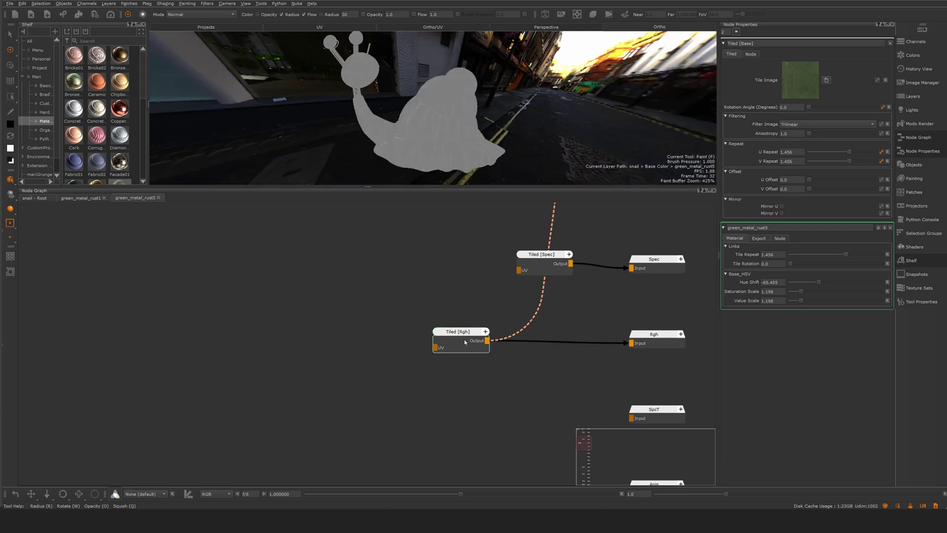
alt+middle_drag(507, 146, 532, 132)
alt+right_drag(531, 133, 613, 106)
drag(466, 349, 360, 349)
click(412, 385)
click(414, 399)
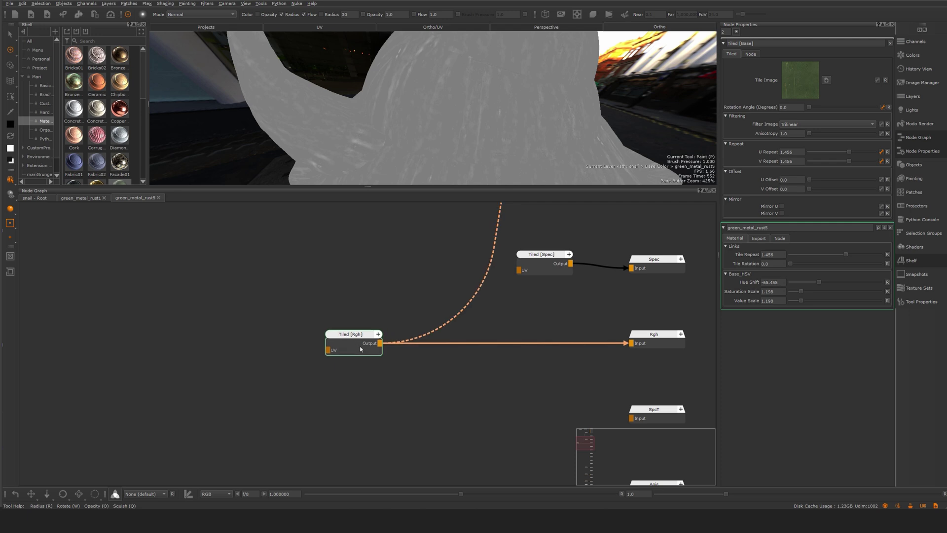
Step: Insert a Contrast node between Tiled [Rgh] and the Rgh channel and open its properties
key(Tab)
text(con)
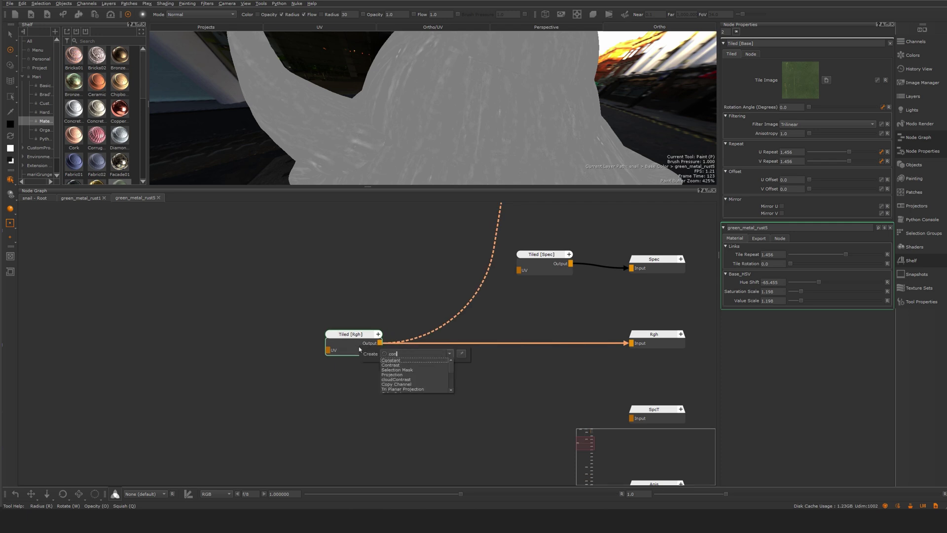
click(390, 365)
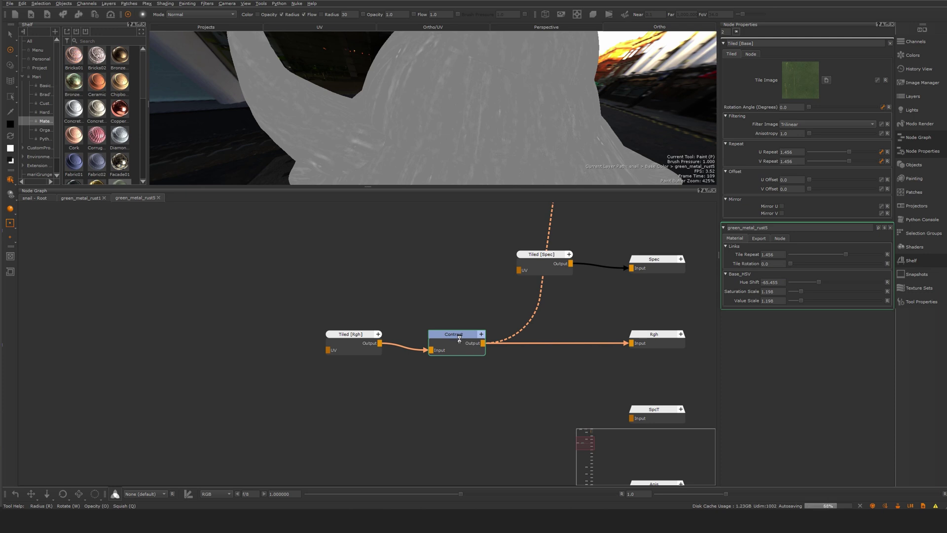
double_click(459, 338)
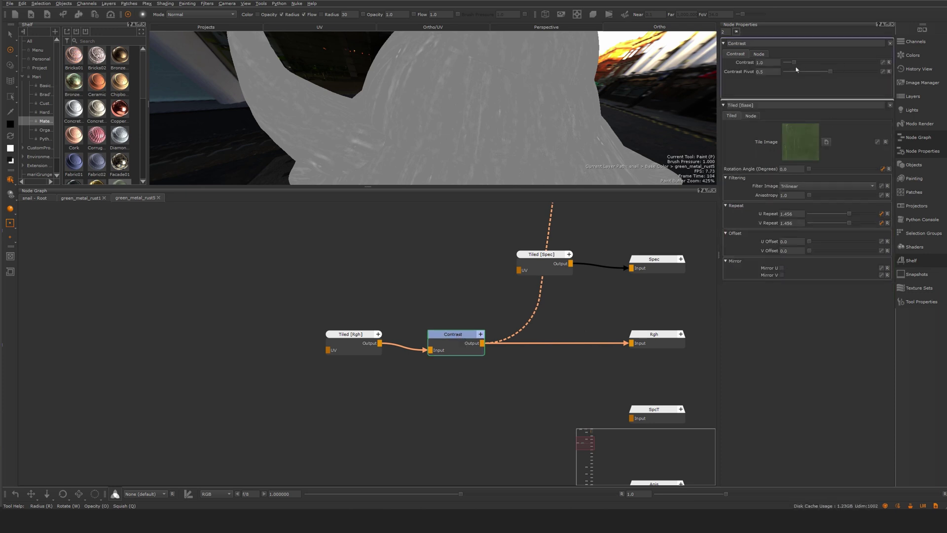
Step: Try a Contrast of 3.648 and a Contrast Pivot of 0.512 on the Contrast node, and reset both values
drag(804, 64, 889, 63)
click(888, 63)
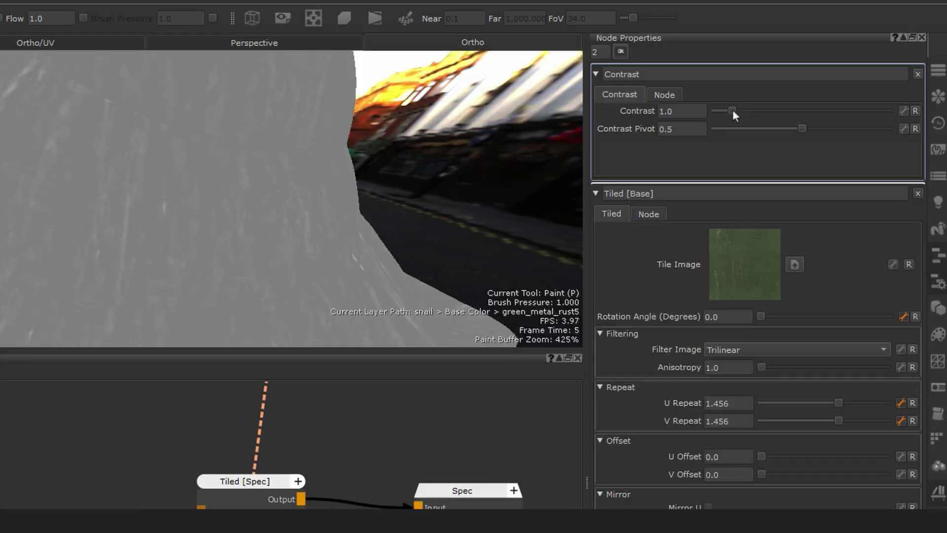
drag(794, 63, 813, 73)
drag(767, 128, 804, 128)
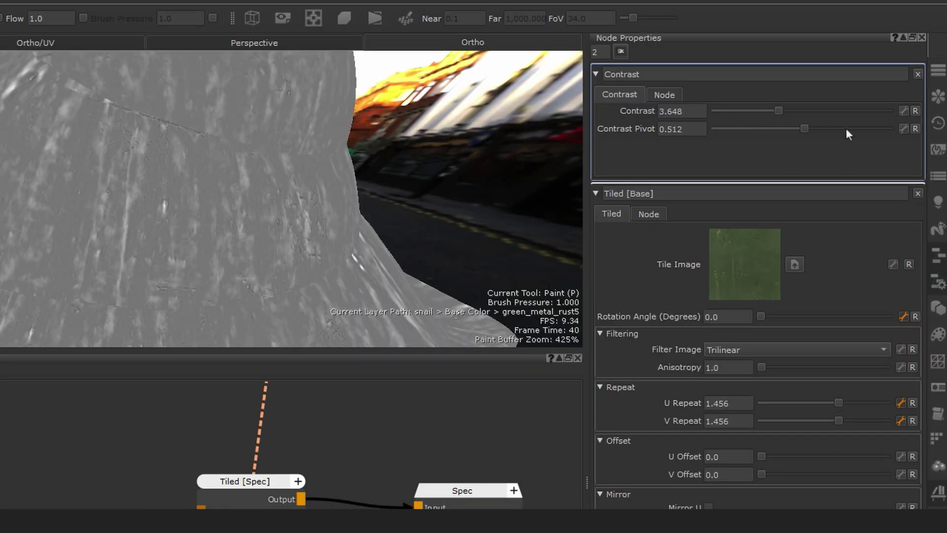
click(915, 128)
click(916, 111)
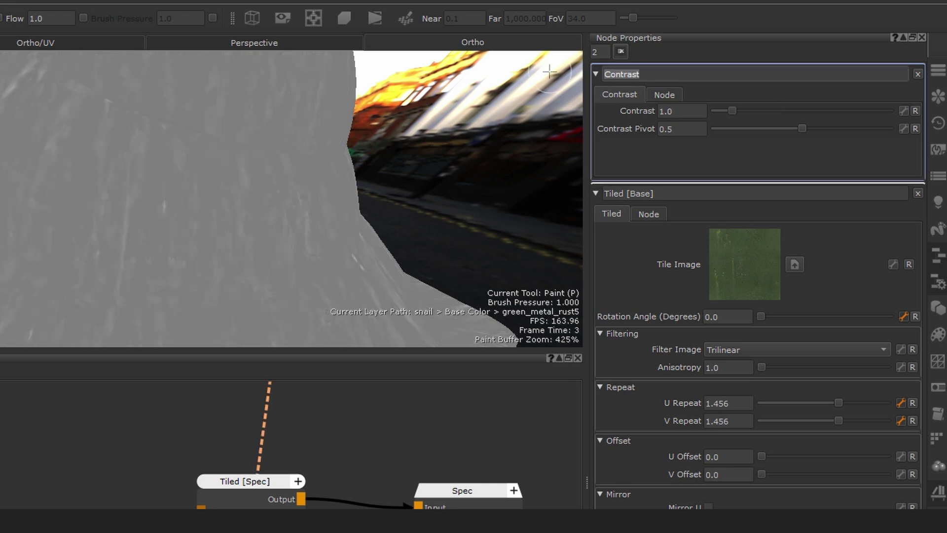
Step: Rename the Contrast node as SPECR_contrast and expose its Contrast and Contrast Pivot on the material group
text(SPECR_contrast)
key(Return)
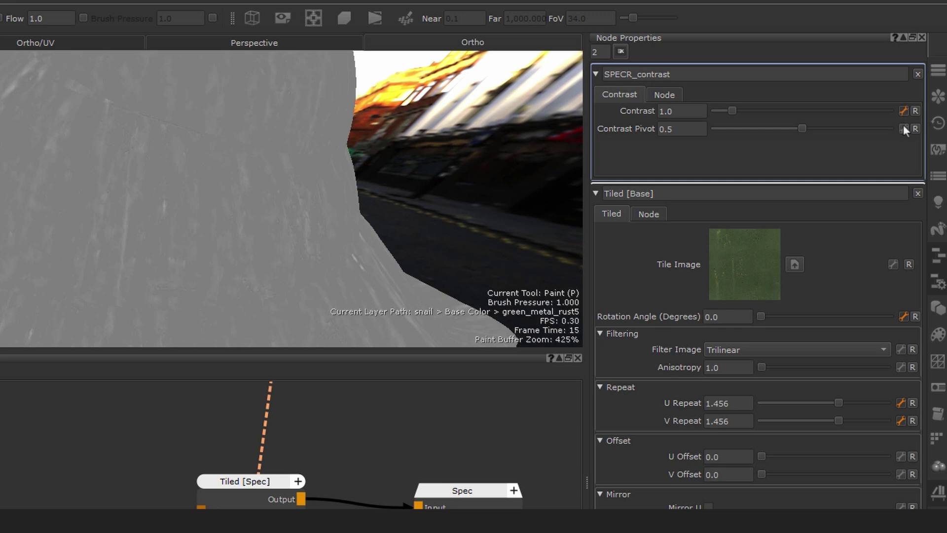
click(904, 129)
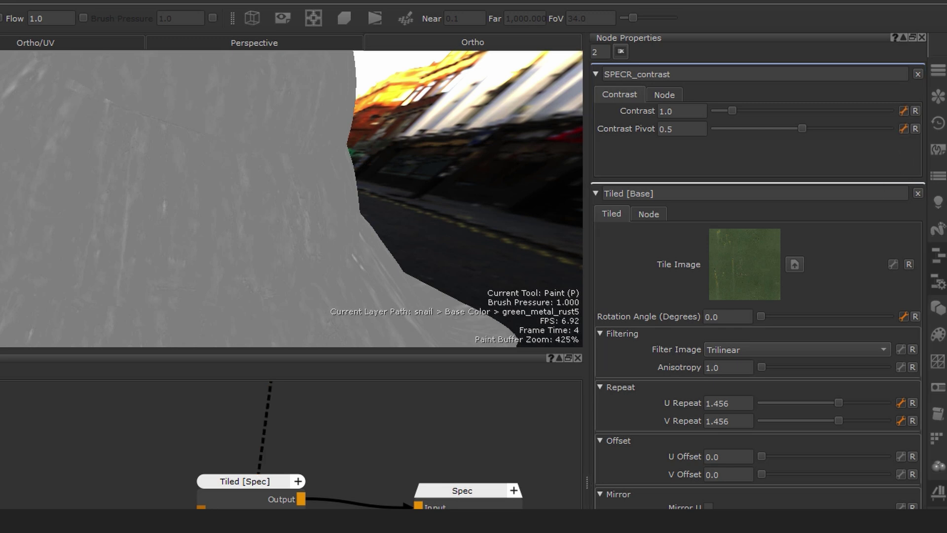
Step: Return to the snail's root graph and show the green_metal_rust5 material's properties with the exposed SPECR_contrast values
click(34, 197)
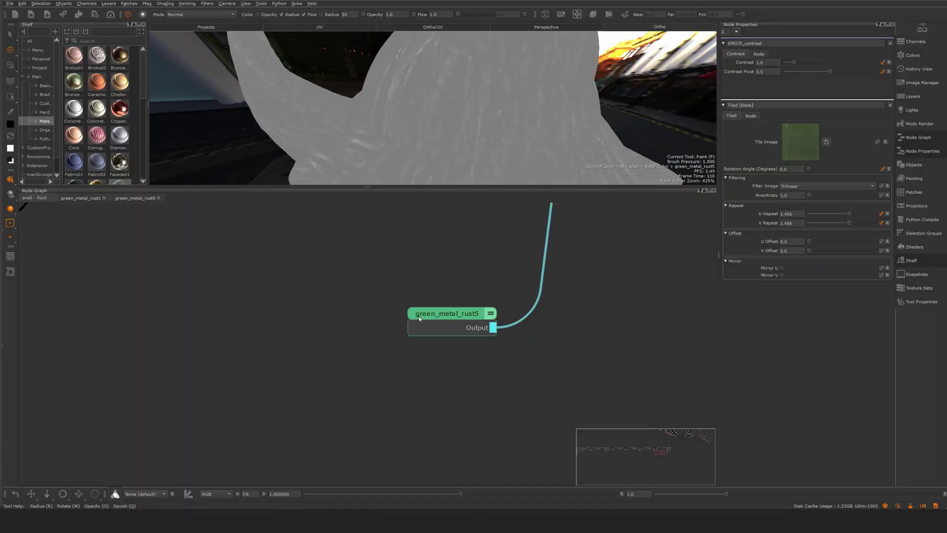
click(430, 315)
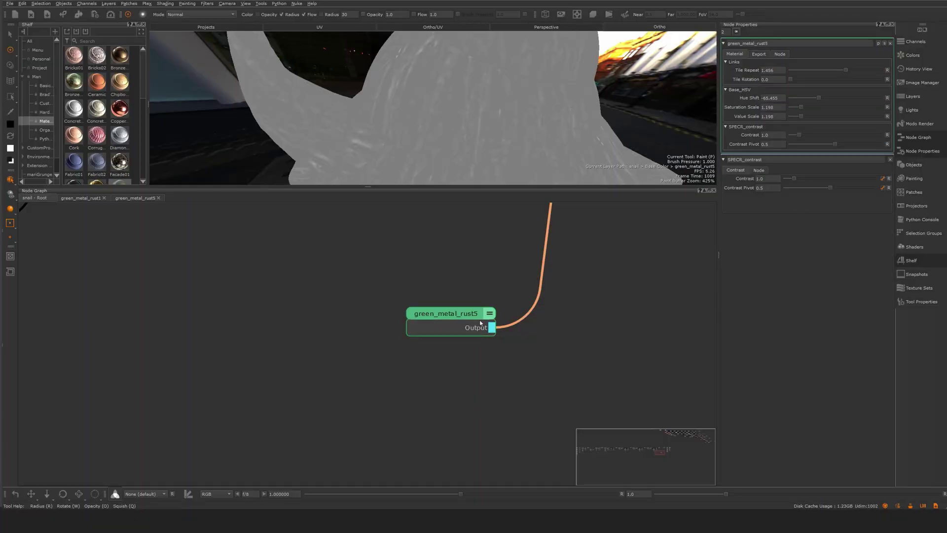
click(744, 170)
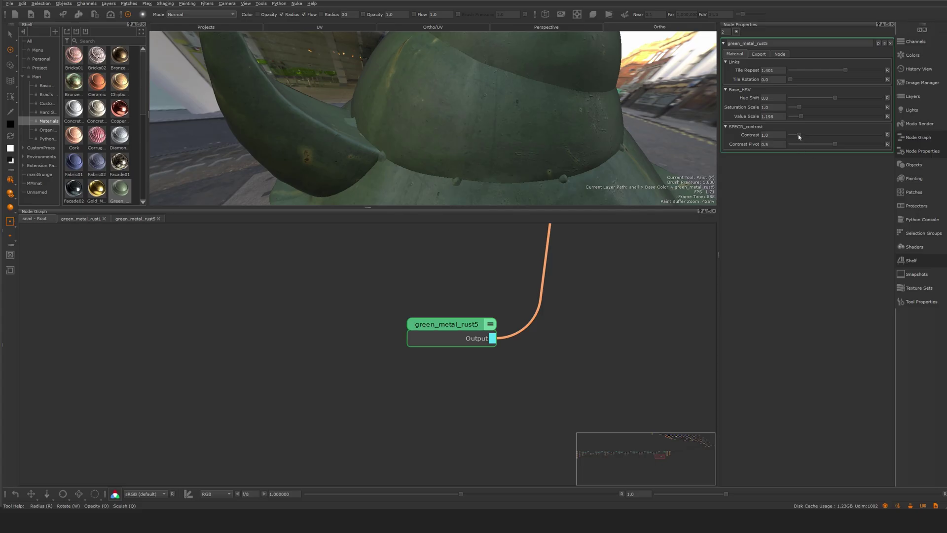
Step: Try stronger SPECR_contrast Contrast values on the material while inspecting the snail's surface, and reset the contrast
drag(799, 137, 804, 137)
mouse_move(503, 131)
alt+mouse_down()
mouse_move(484, 138)
mouse_move(494, 116)
mouse_move(494, 141)
mouse_move(462, 142)
alt+mouse_up()
mouse_move(804, 135)
mouse_down()
mouse_move(845, 146)
mouse_move(816, 136)
mouse_up()
alt+drag(682, 134, 690, 151)
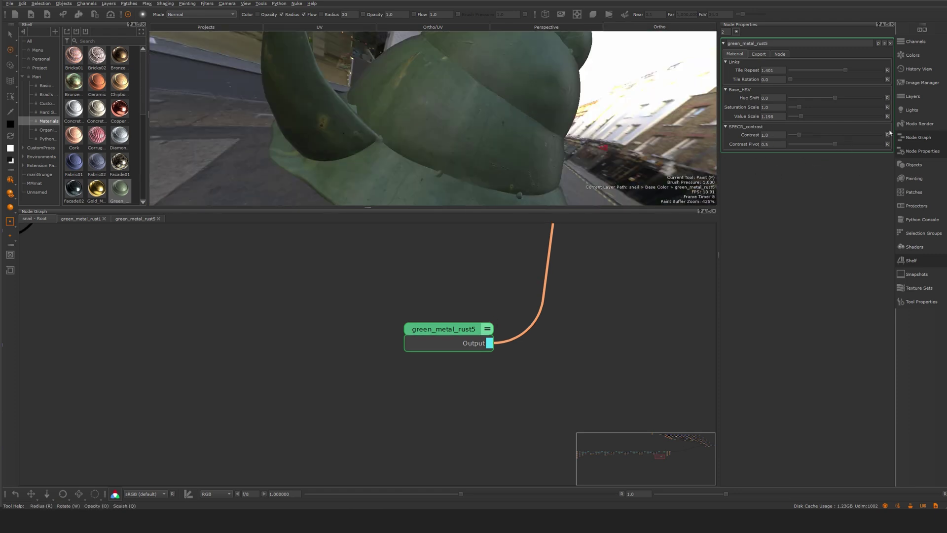
Step: Inside the green_metal_rust5 group, insert a Levels node after SPECR_contrast and rename it as SpecR_levels
click(476, 261)
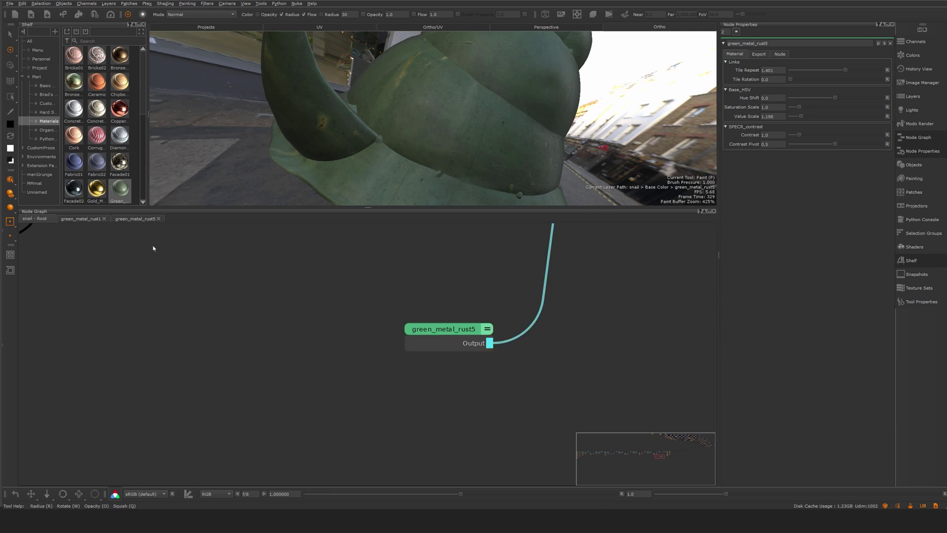
click(133, 218)
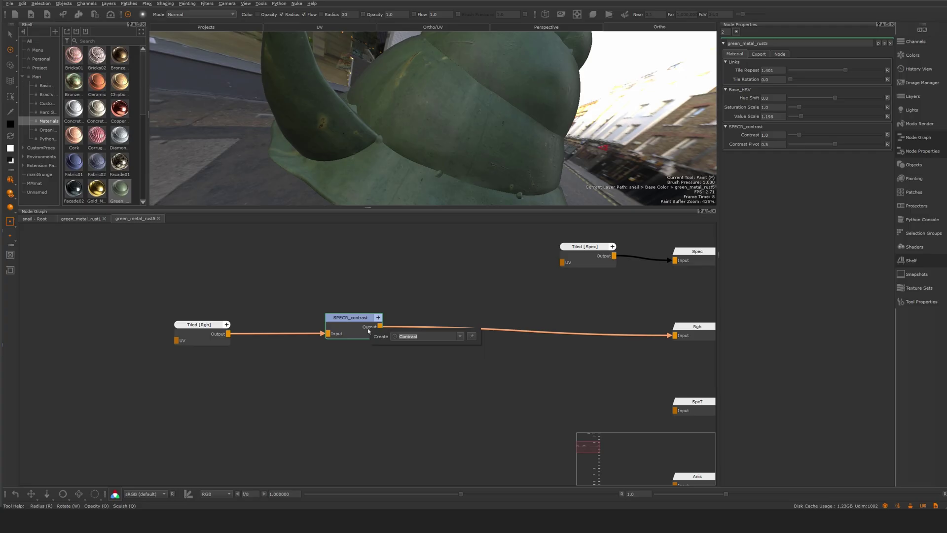
text(level)
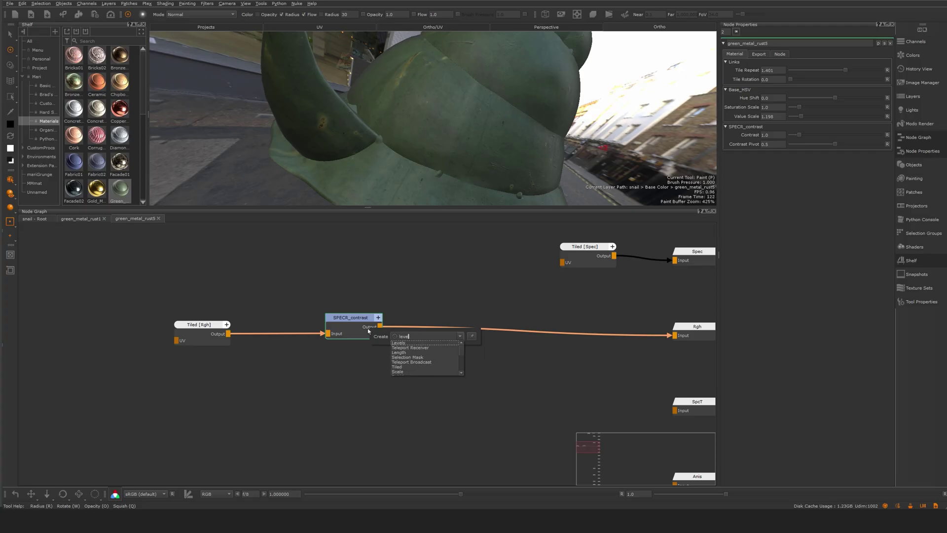
key(Return)
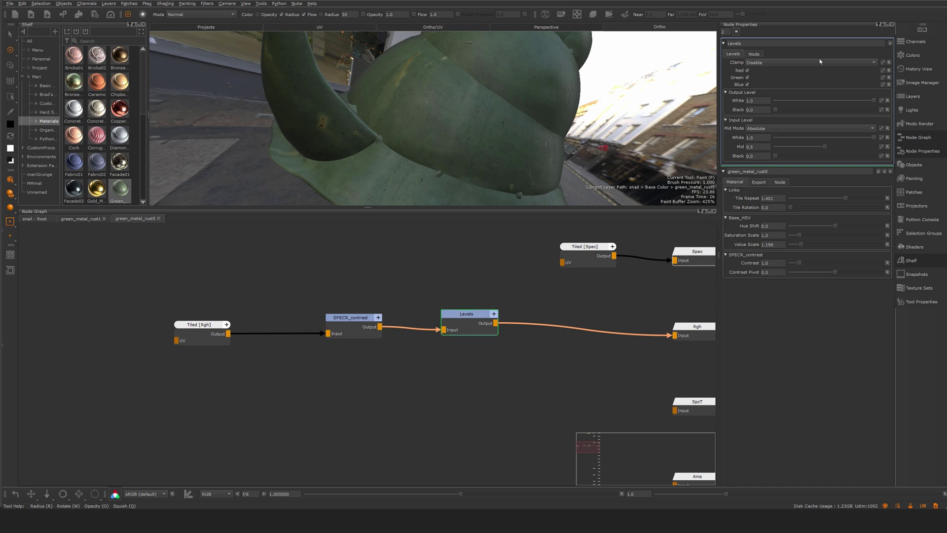
drag(746, 43, 712, 42)
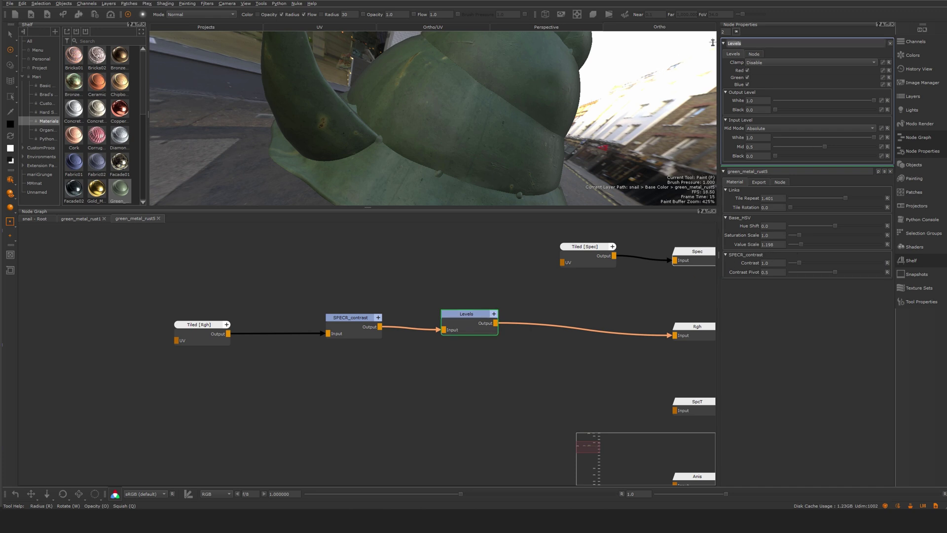
text(SpecR_levels)
key(Return)
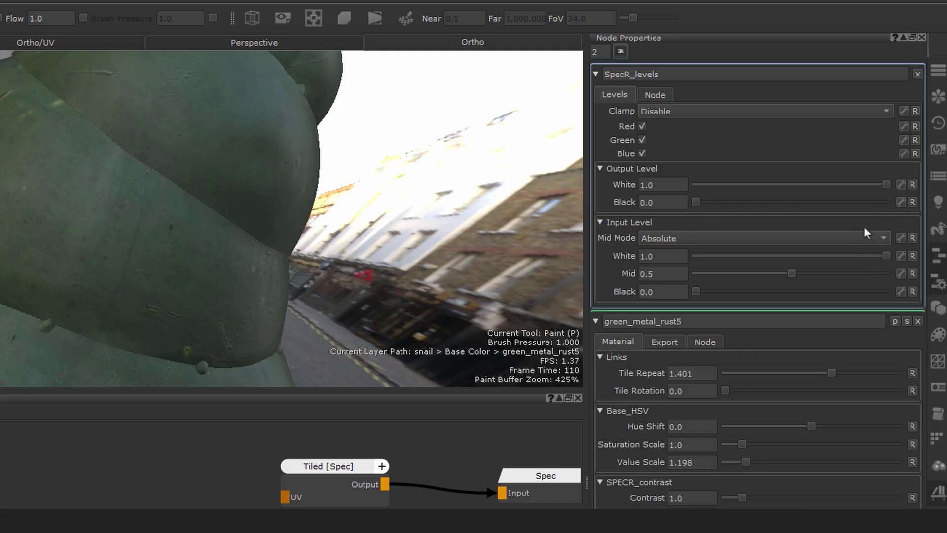
Step: Expose SpecR_levels' output White and Black and its input Mid Mode, White, Mid and Black on the material group
click(902, 185)
click(901, 200)
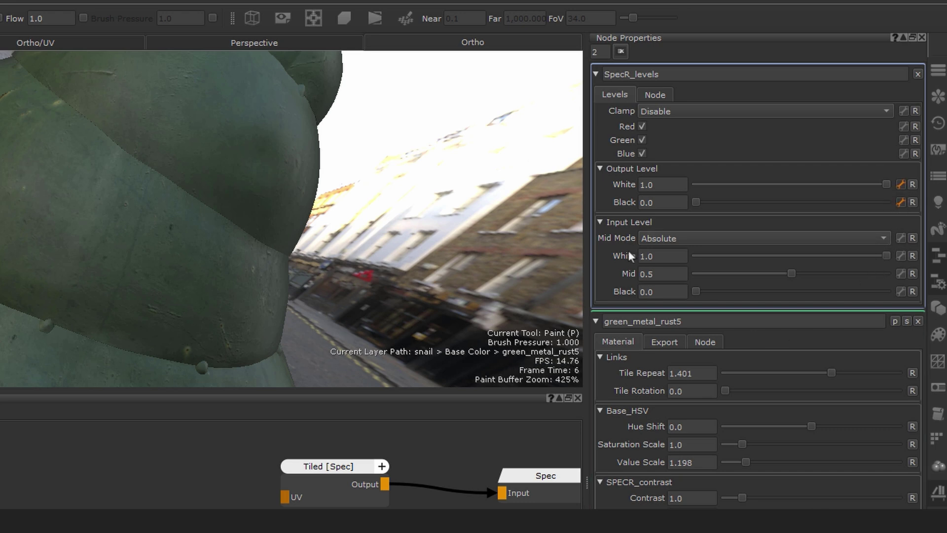
click(901, 238)
click(899, 274)
click(899, 291)
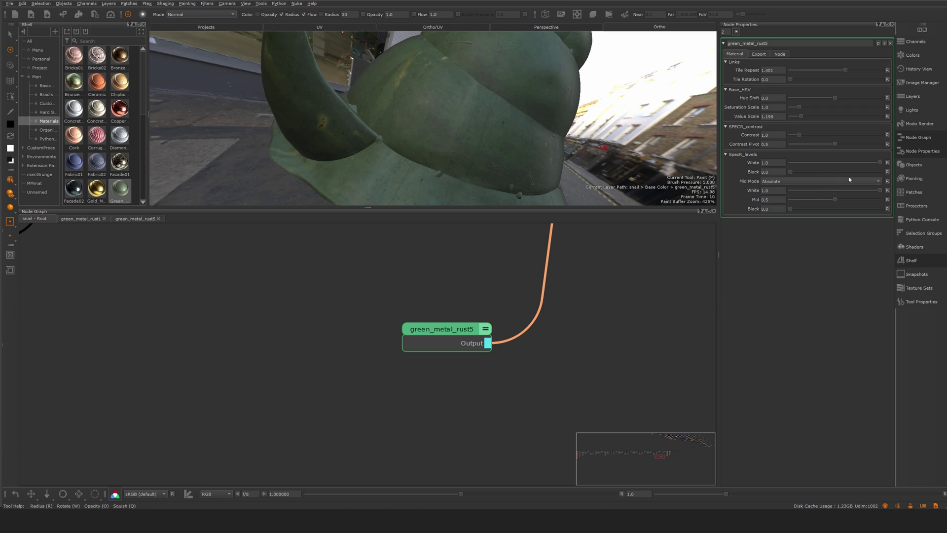
Step: Try the material's exposed SpecR_levels White and Black and SPECR_contrast Contrast controls, and reset them
mouse_move(880, 164)
mouse_down()
mouse_move(843, 164)
mouse_move(881, 164)
mouse_up()
drag(801, 172, 782, 177)
drag(808, 135, 798, 136)
click(886, 135)
click(887, 163)
click(357, 283)
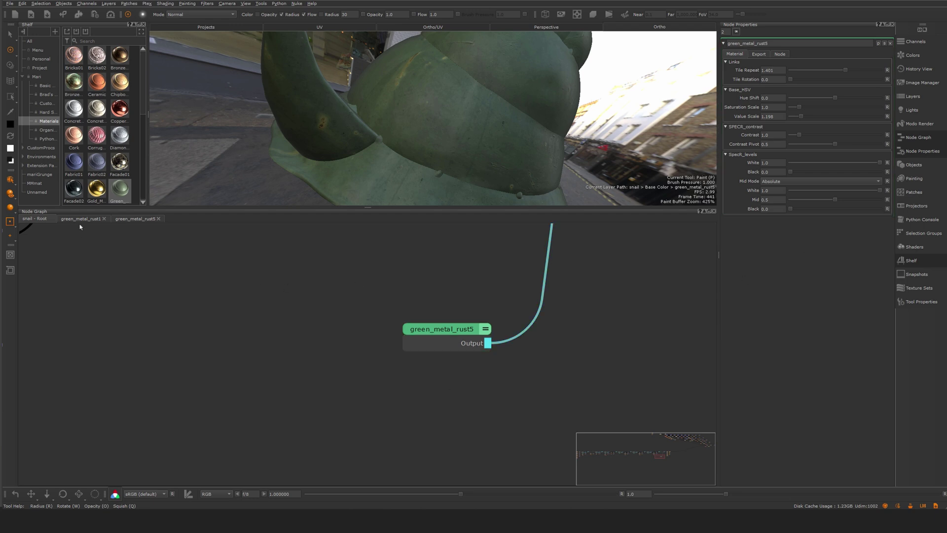
Step: Rewire the roughness chain so Tiled [Rgh] feeds SpecR_levels, which feeds SPECR_contrast and the Rgh channel, and tidy the nodes
click(128, 218)
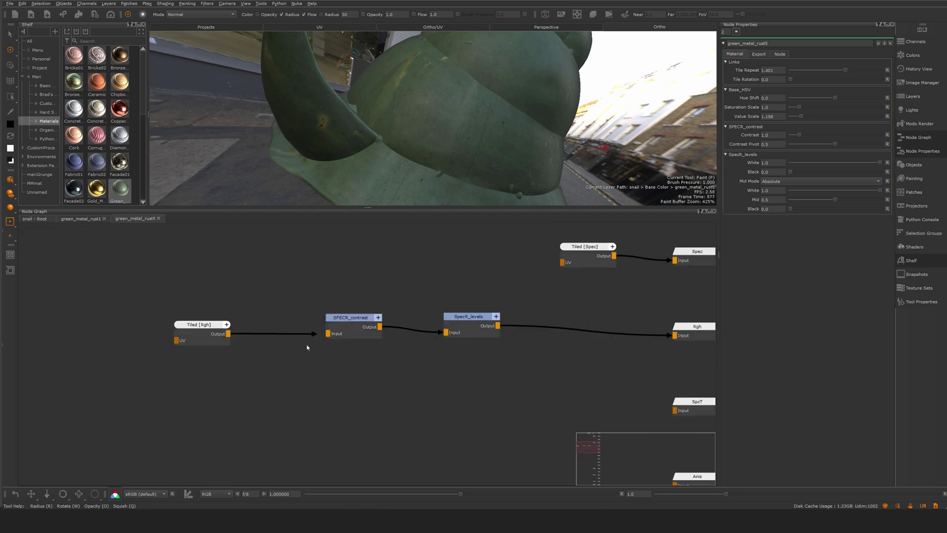
drag(307, 347, 466, 323)
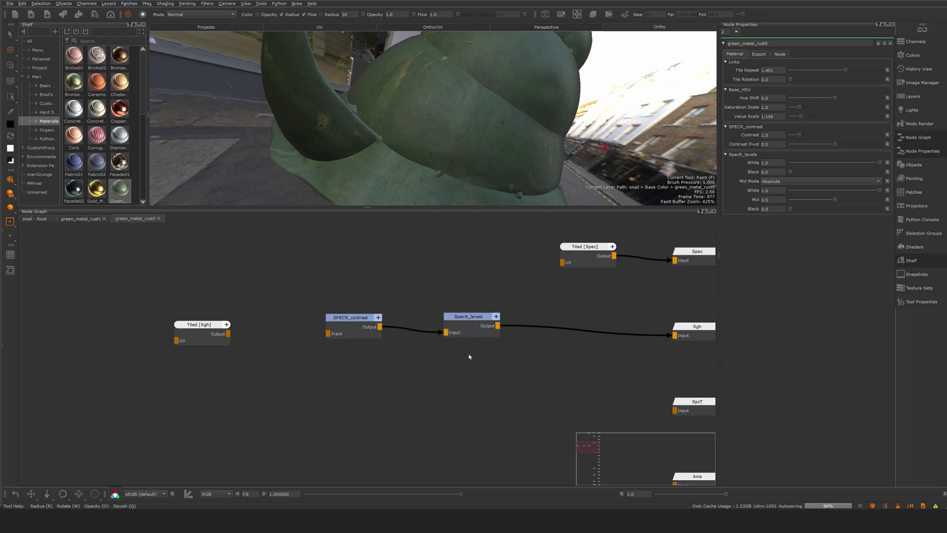
drag(227, 333, 444, 358)
drag(360, 326, 519, 306)
drag(443, 357, 519, 330)
click(434, 287)
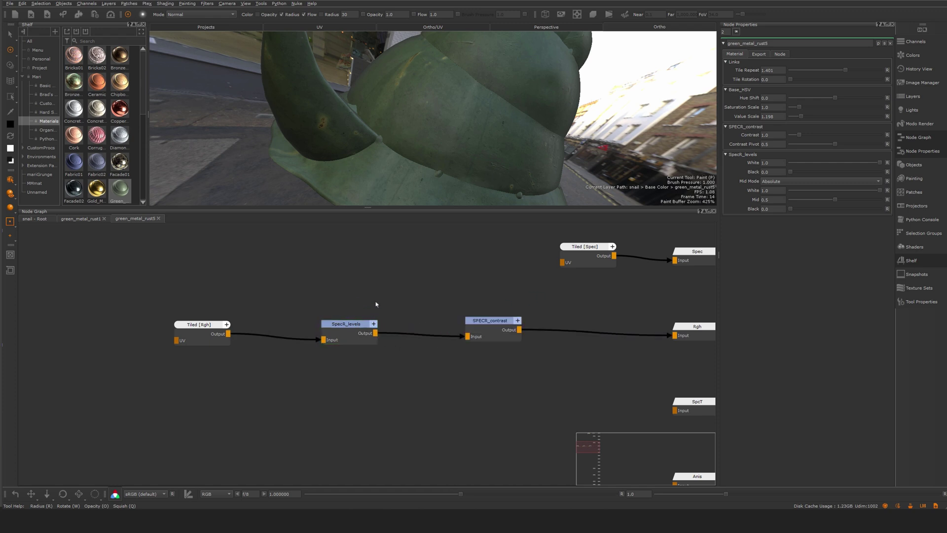
drag(347, 324, 363, 326)
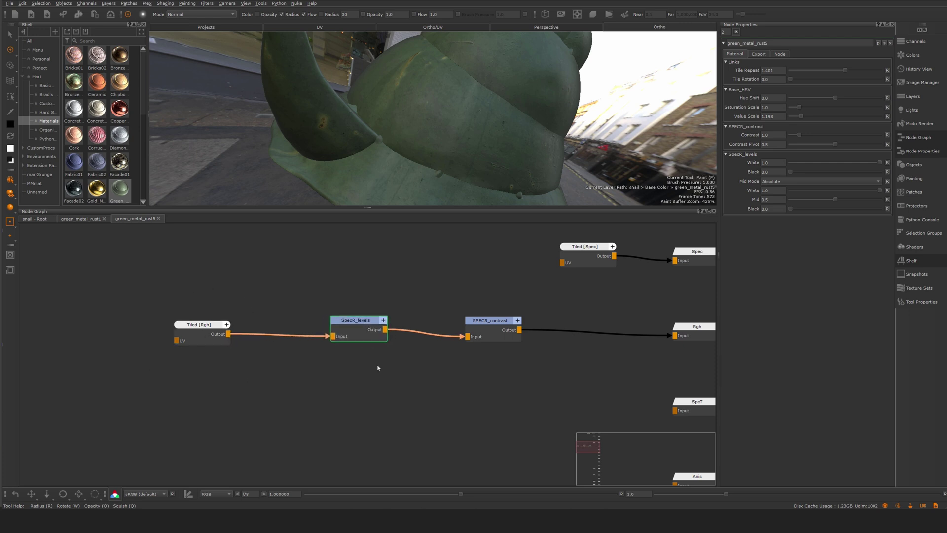
drag(489, 320, 495, 316)
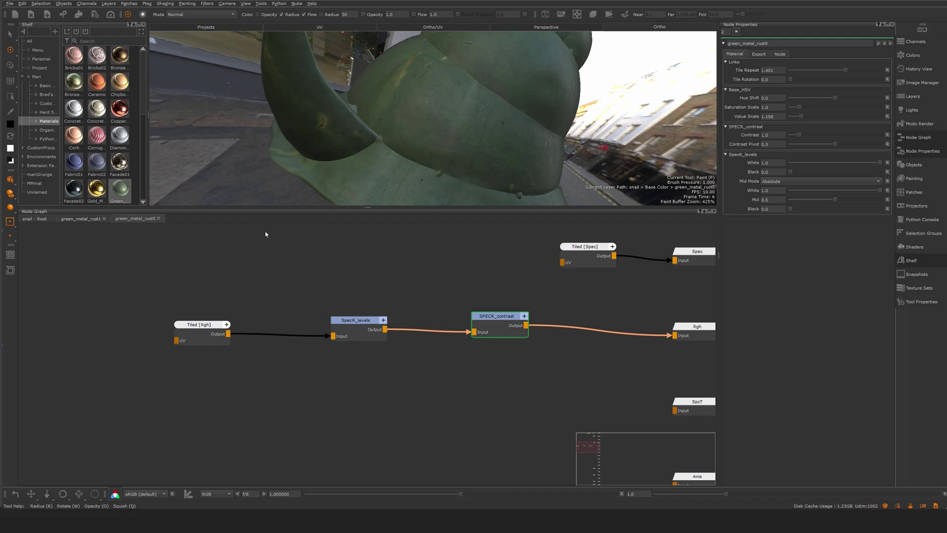
Step: Reorder the green_metal_rust5 material's group node knobs so SpecR_levels comes above SPECR_contrast
click(39, 218)
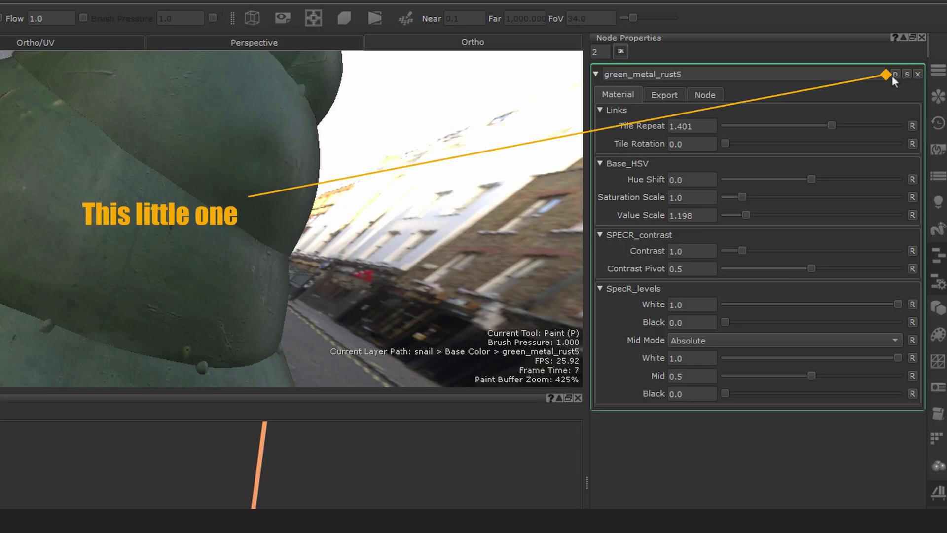
click(894, 75)
drag(122, 309, 468, 295)
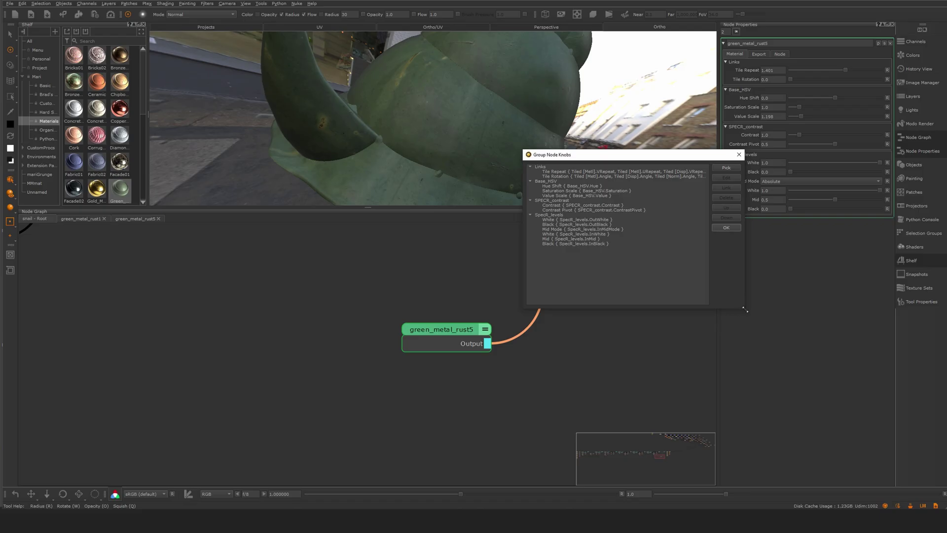
drag(746, 310, 787, 353)
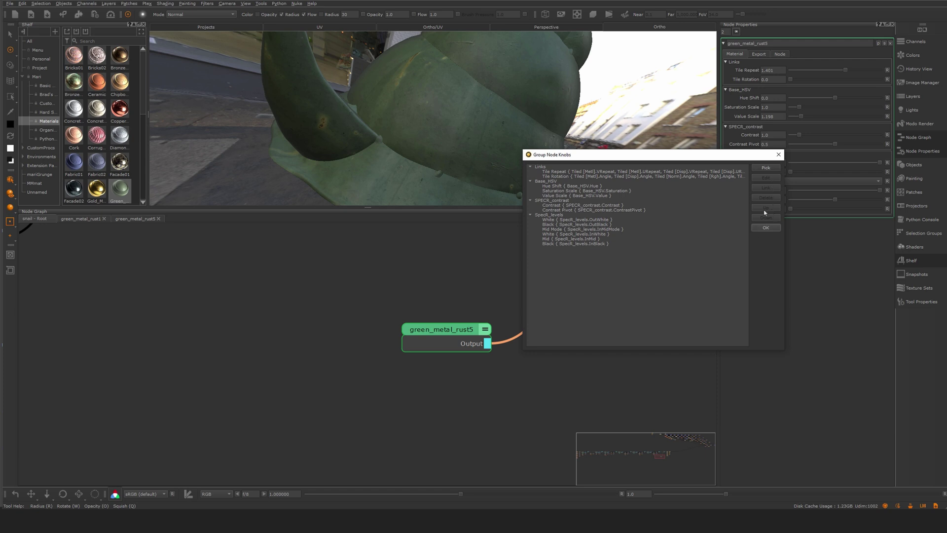
click(548, 216)
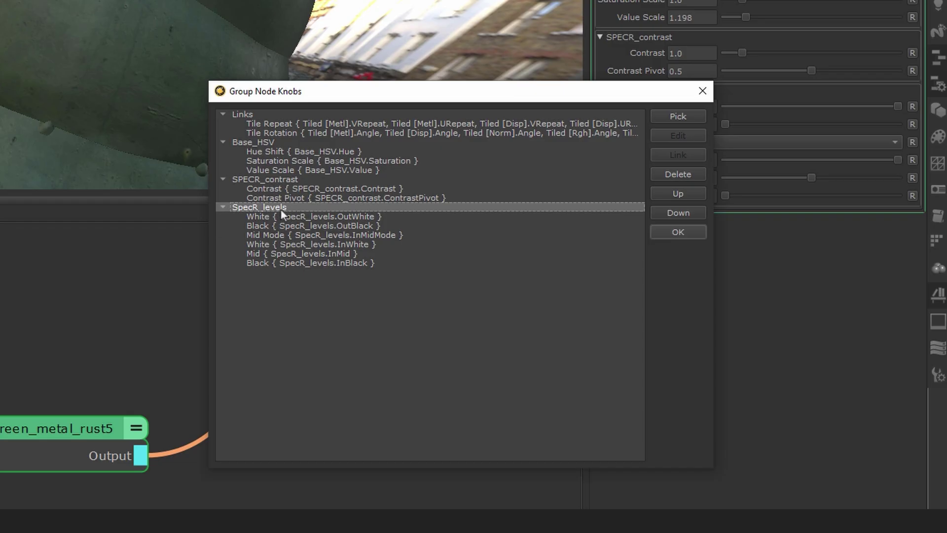
click(683, 195)
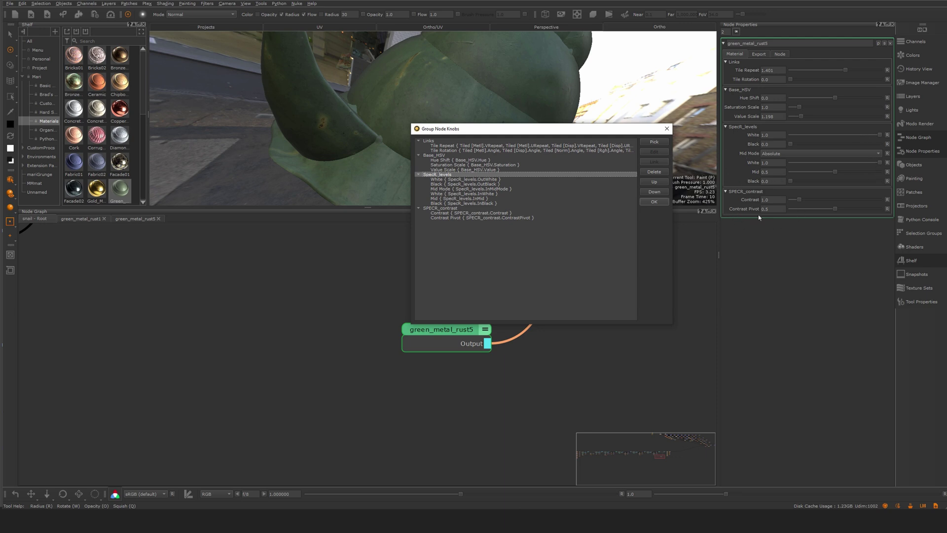
key(Return)
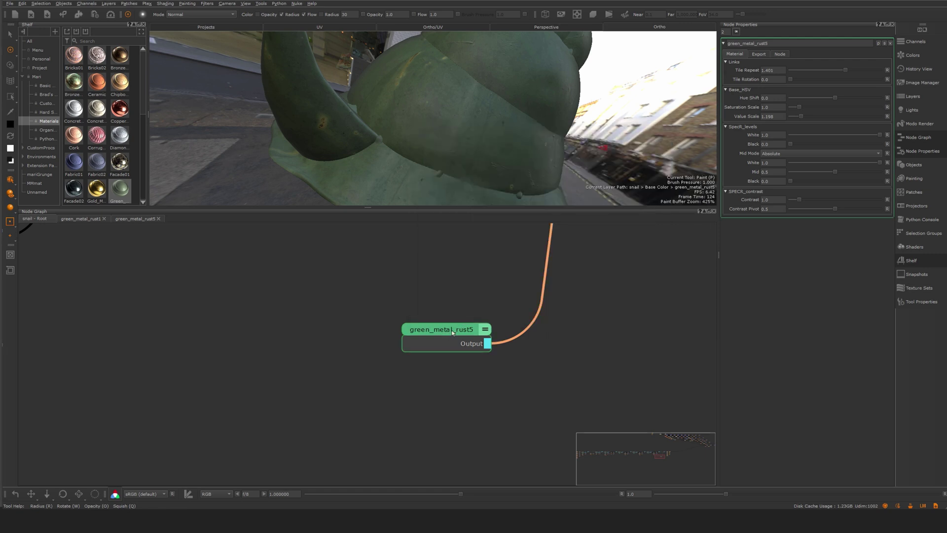
Step: In the green_metal_rust5 group's network, find the Tiled [Bump] node and view its output on the snail model
click(269, 242)
click(120, 218)
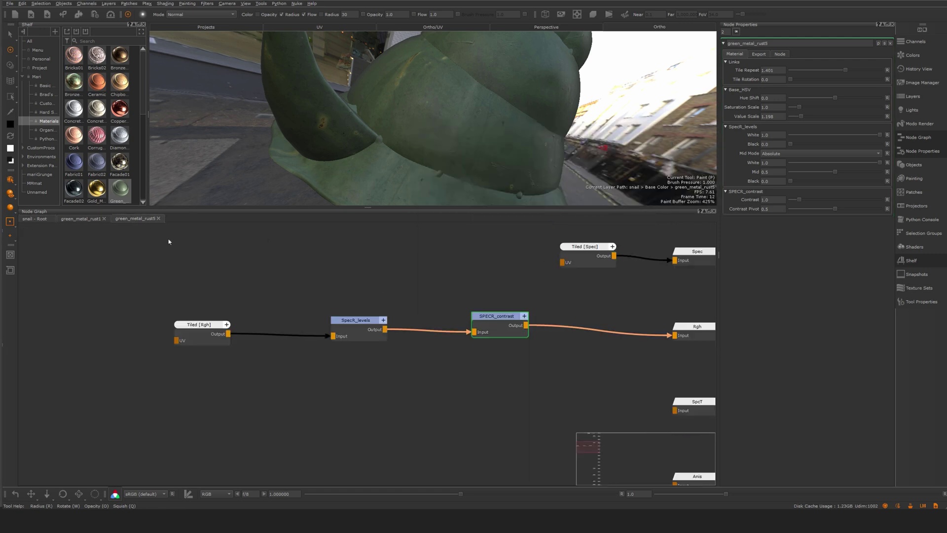
click(395, 417)
scroll(460, 411, down, 3)
middle_drag(459, 410, 455, 279)
middle_drag(481, 480, 488, 277)
middle_drag(463, 421, 458, 344)
scroll(471, 364, up, 3)
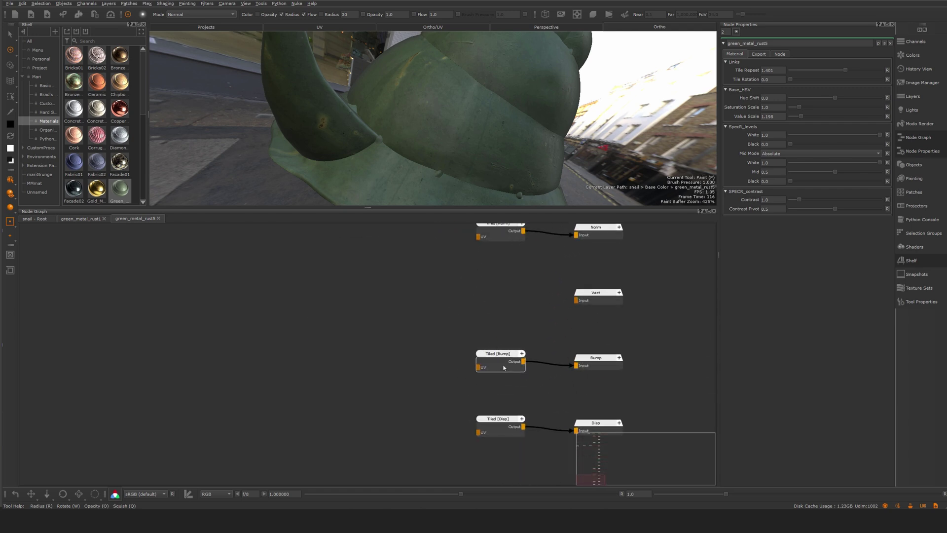
drag(505, 365, 497, 369)
click(496, 342)
click(486, 345)
click(490, 361)
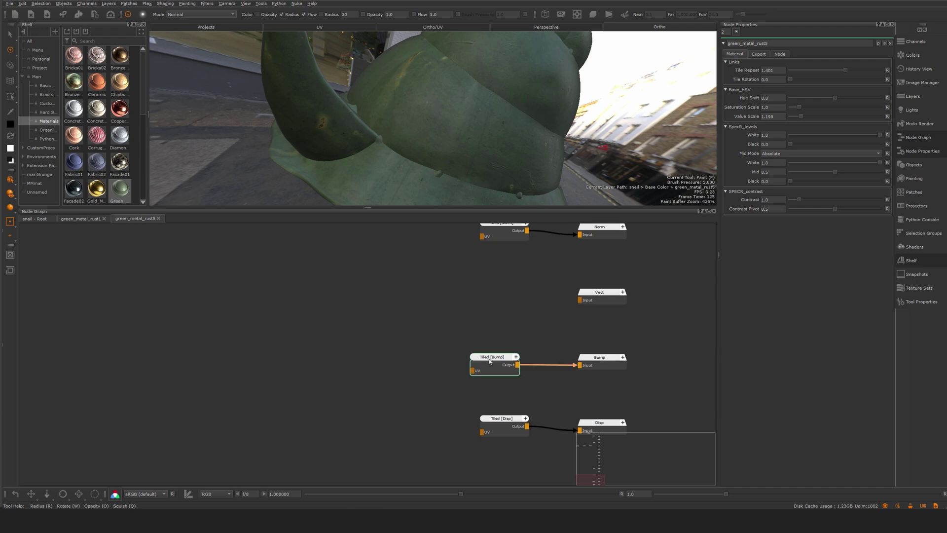
key(1)
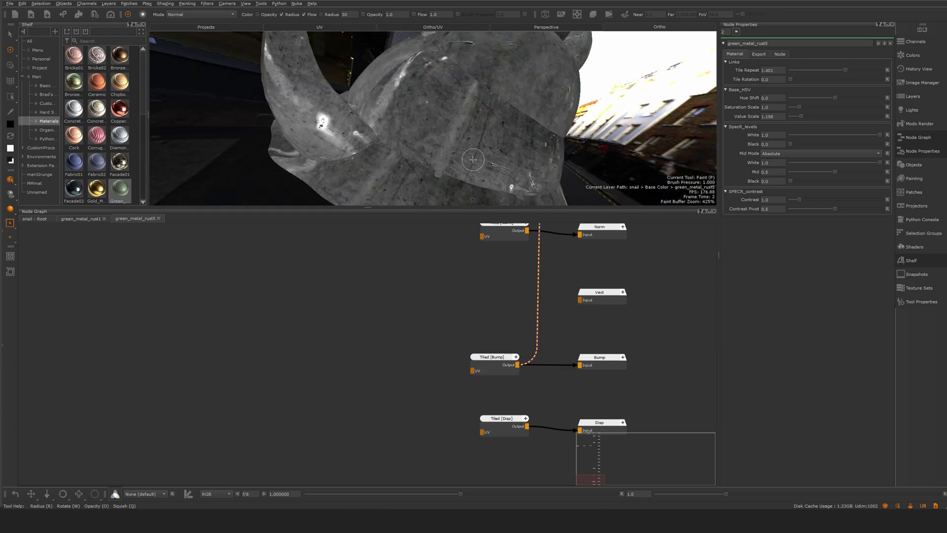
mouse_move(469, 153)
alt+mouse_down()
mouse_move(442, 157)
mouse_move(475, 171)
alt+mouse_up()
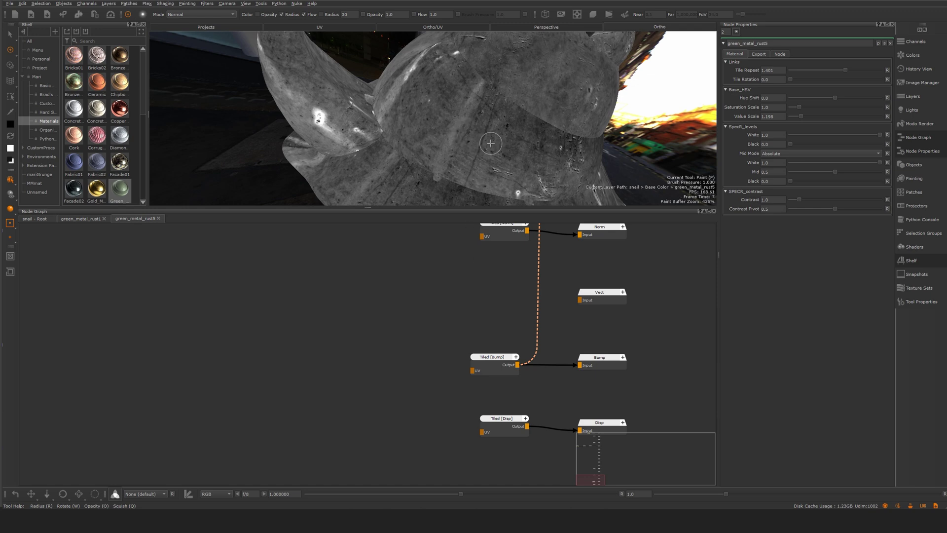
click(439, 338)
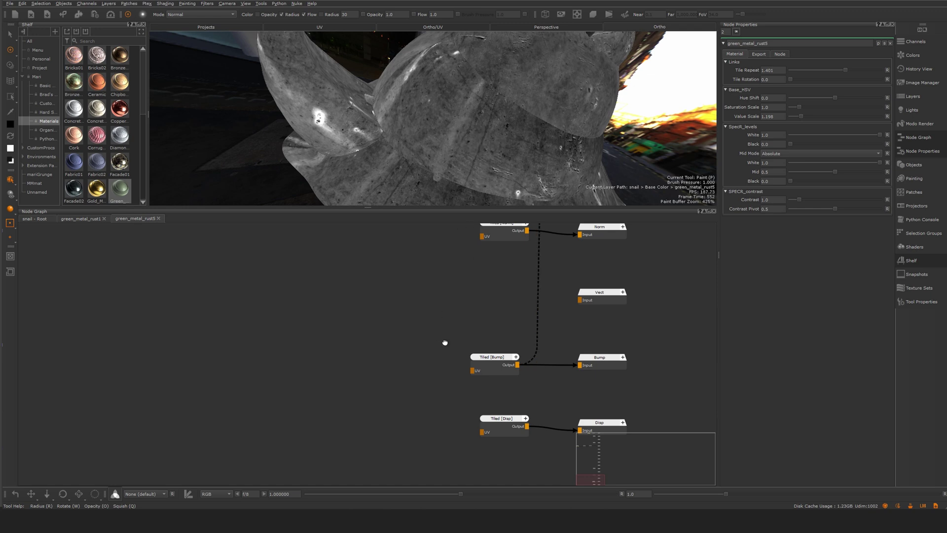
Step: Move Tiled [Bump] further away from the Bump channel node and add a Color node above it
middle_drag(454, 387, 458, 366)
drag(497, 353, 417, 355)
click(394, 323)
middle_drag(370, 308, 383, 311)
key(Tab)
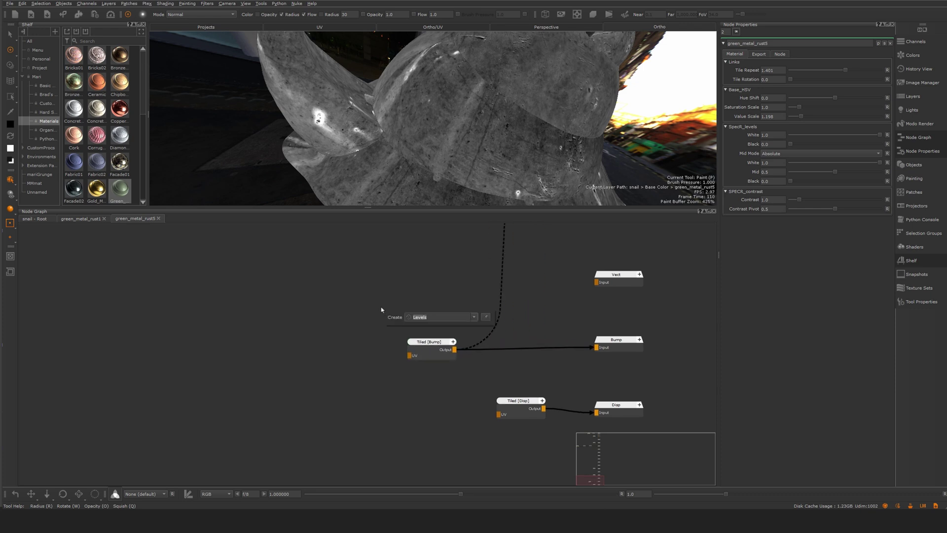
text(color)
key(Return)
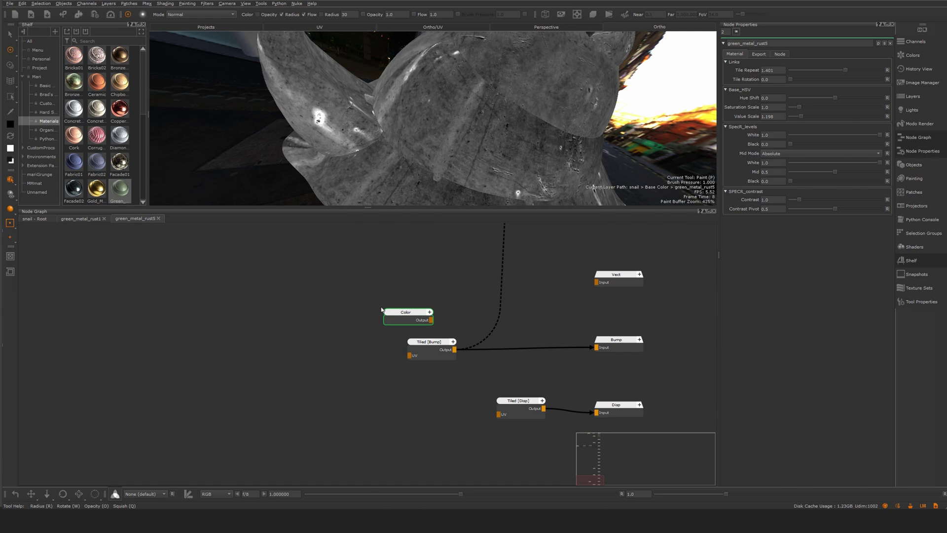
Step: Set the Color node's color to mid gray with an intensity of 0.5
double_click(384, 311)
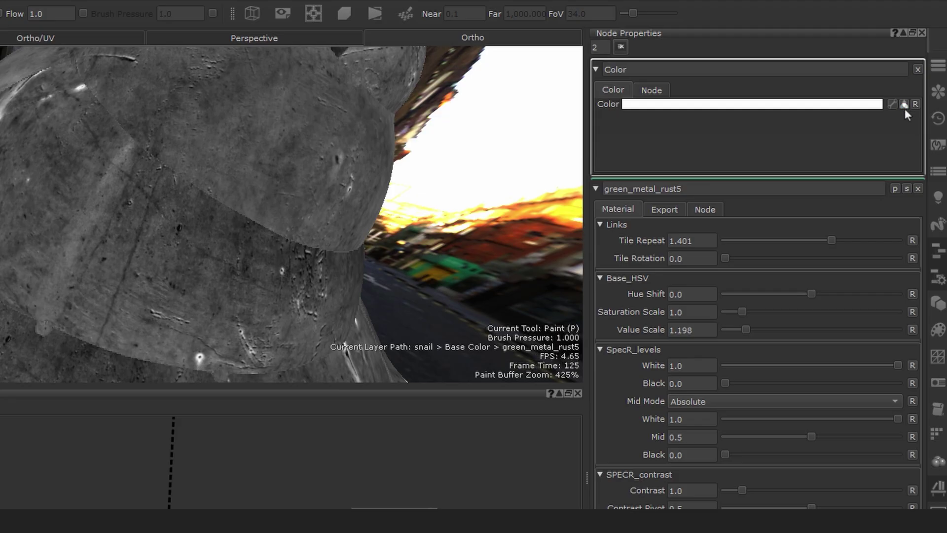
click(832, 103)
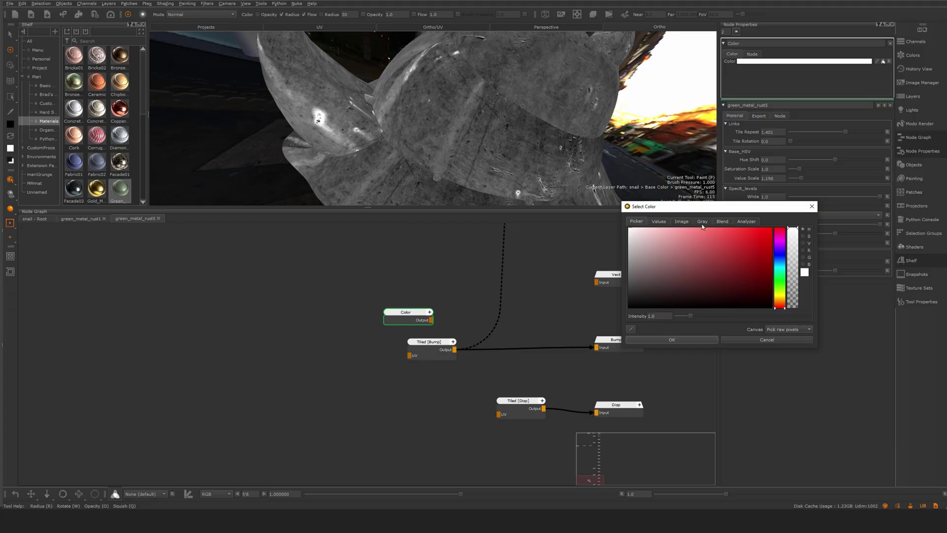
click(702, 222)
click(581, 300)
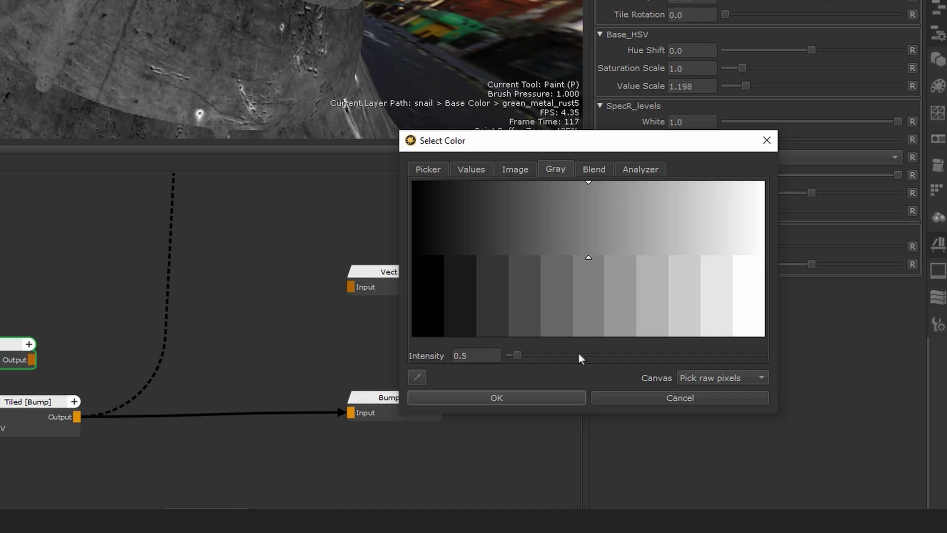
click(509, 398)
Step: Arrange the Color node just above Tiled [Bump] and add a Merge node between them and the Bump channel node
click(11, 429)
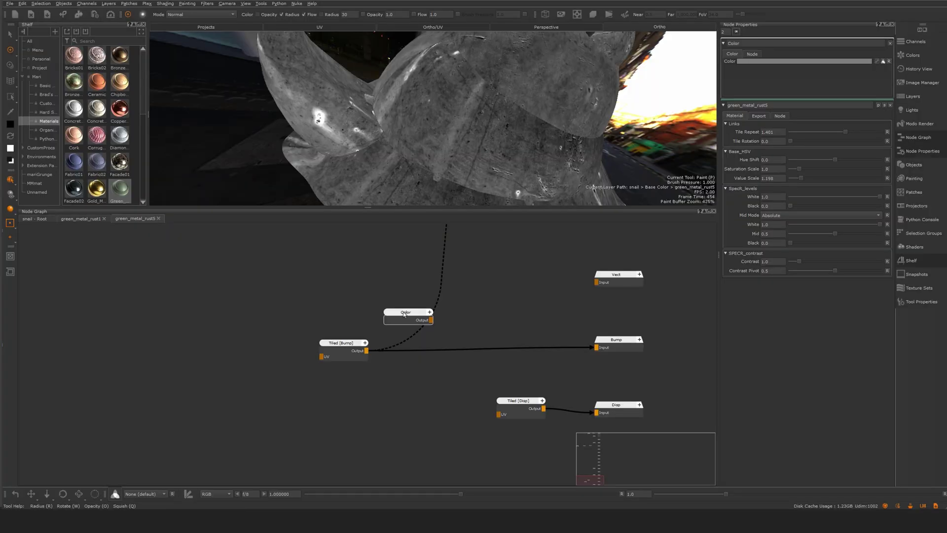
drag(423, 314, 344, 310)
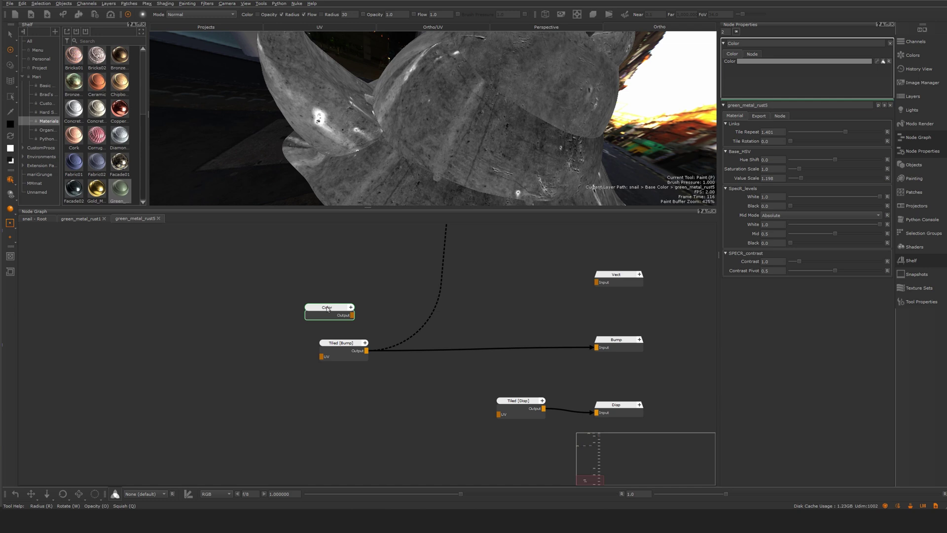
click(428, 331)
middle_drag(465, 318, 481, 321)
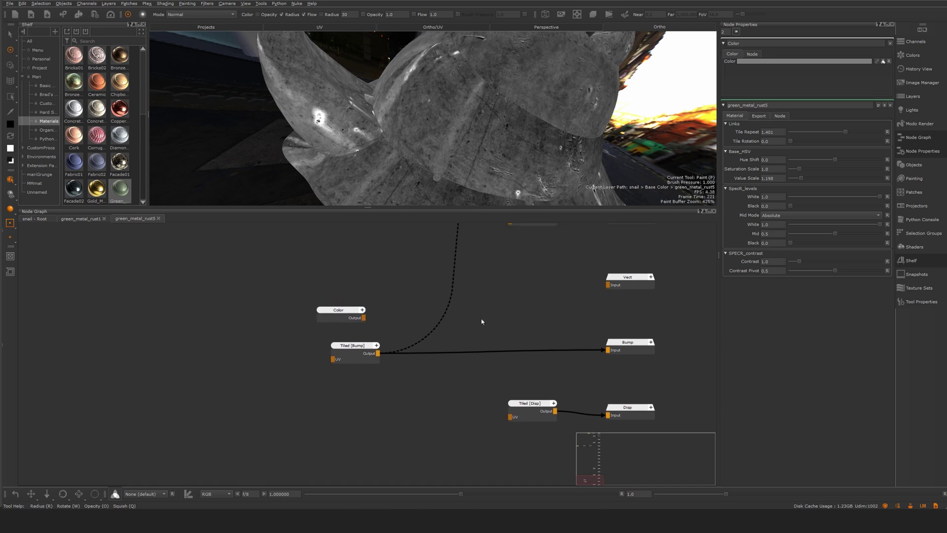
drag(353, 317, 363, 318)
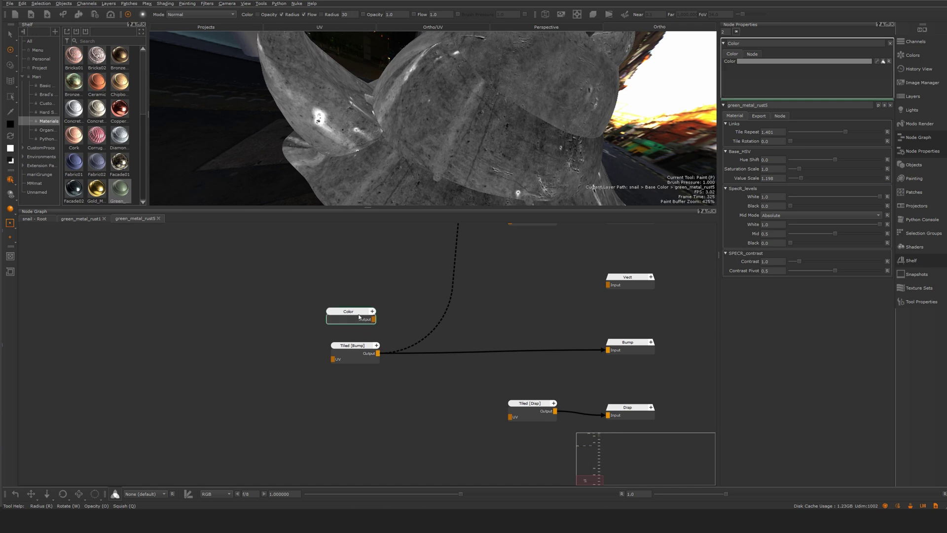
click(484, 326)
key(Tab)
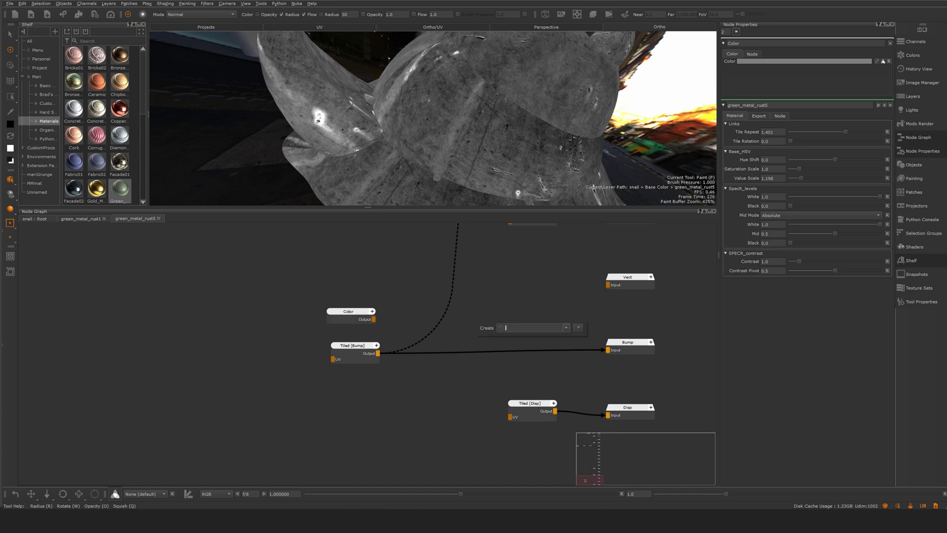
text(merge)
key(Return)
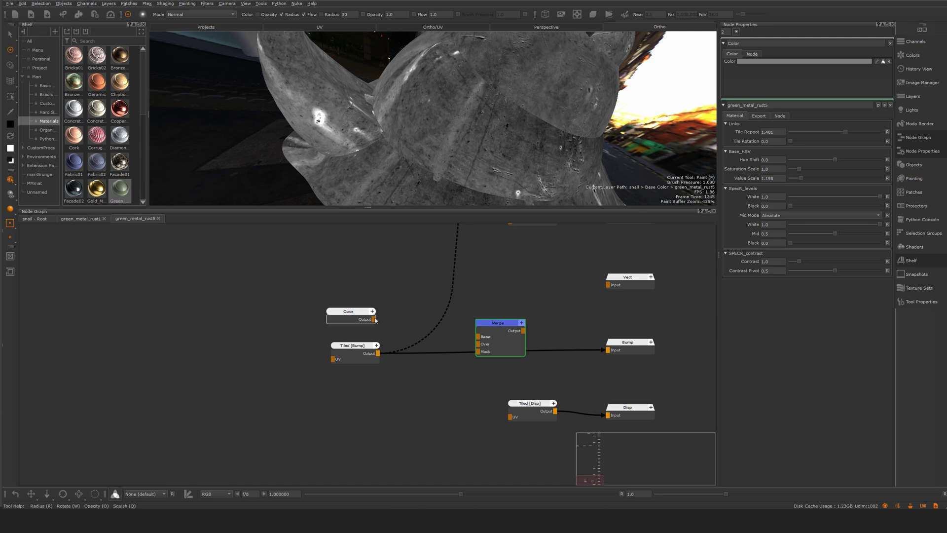
Step: Wire Color into the Merge node's Base, Tiled [Bump] into its Over, and its output into the Bump channel
drag(374, 319, 478, 336)
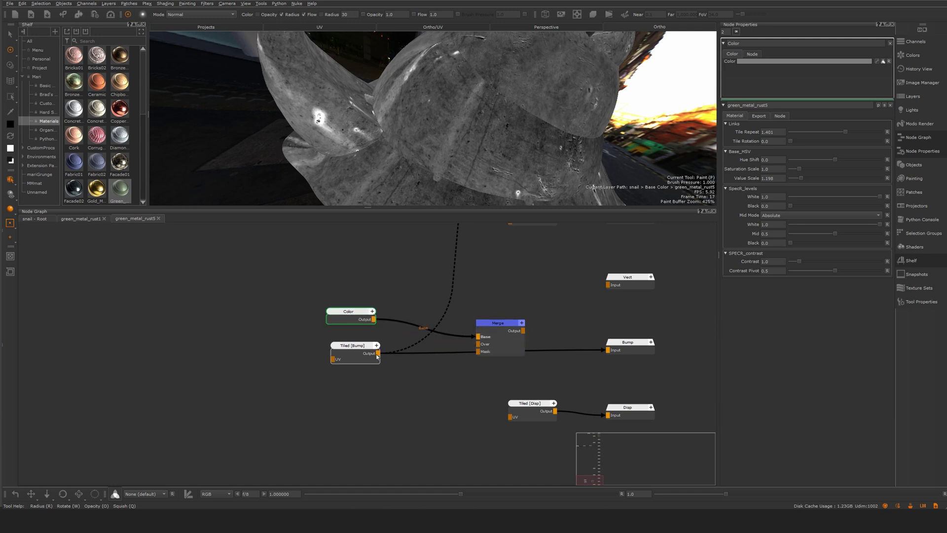
drag(377, 353, 607, 349)
drag(510, 346, 519, 348)
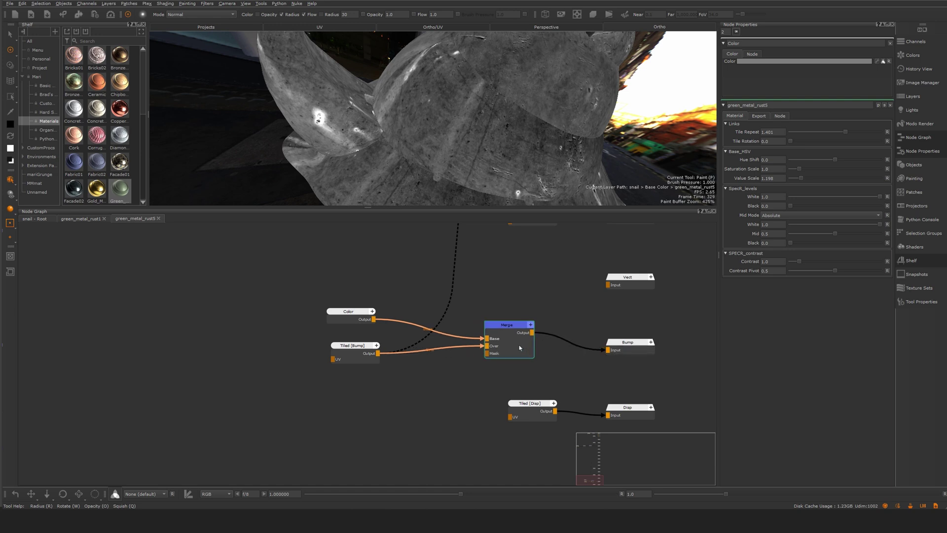
Step: Rename the Merge node as Bump_adjust
double_click(519, 347)
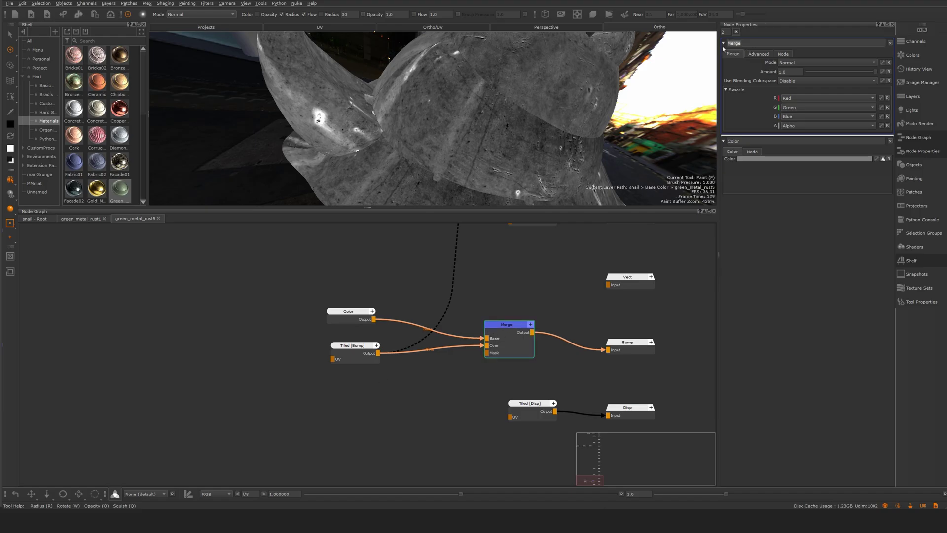
text(Bump_adjust)
key(Return)
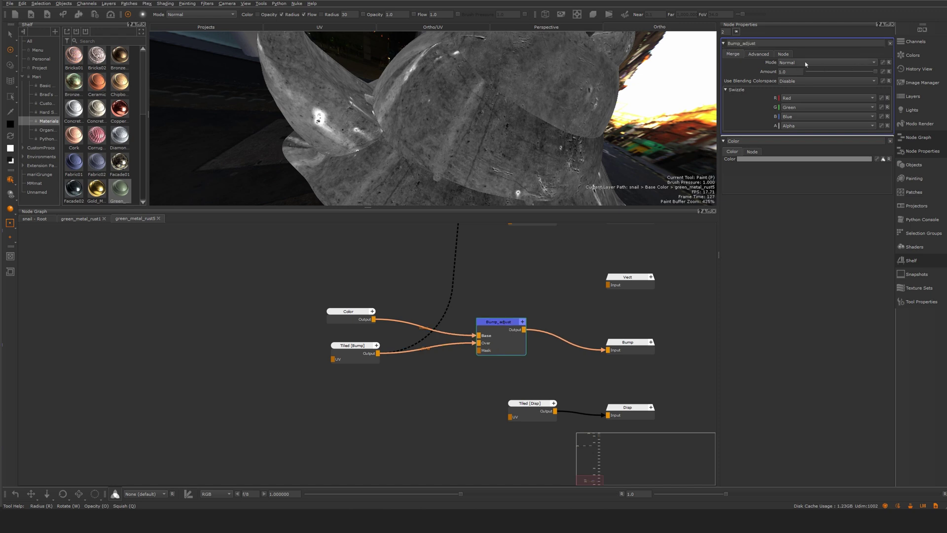
Step: View Bump_adjust's output, set its Mode to Overlay and Amount to 0.322, and expose both on the material group
click(501, 329)
key(1)
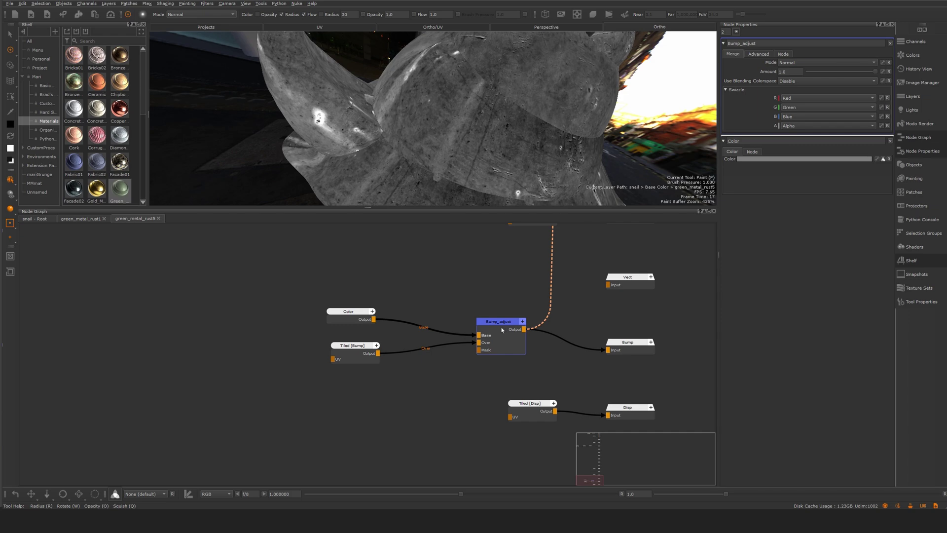
click(828, 62)
mouse_move(802, 102)
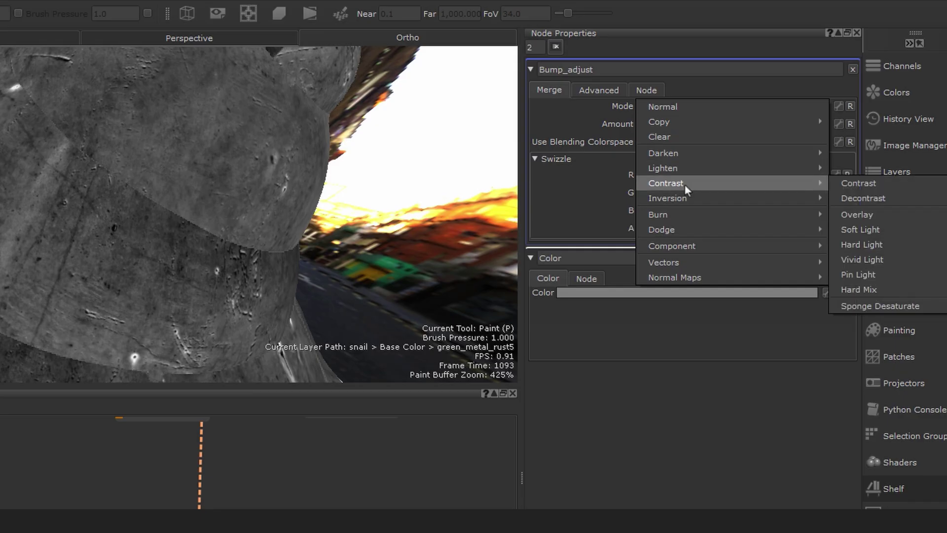
click(877, 214)
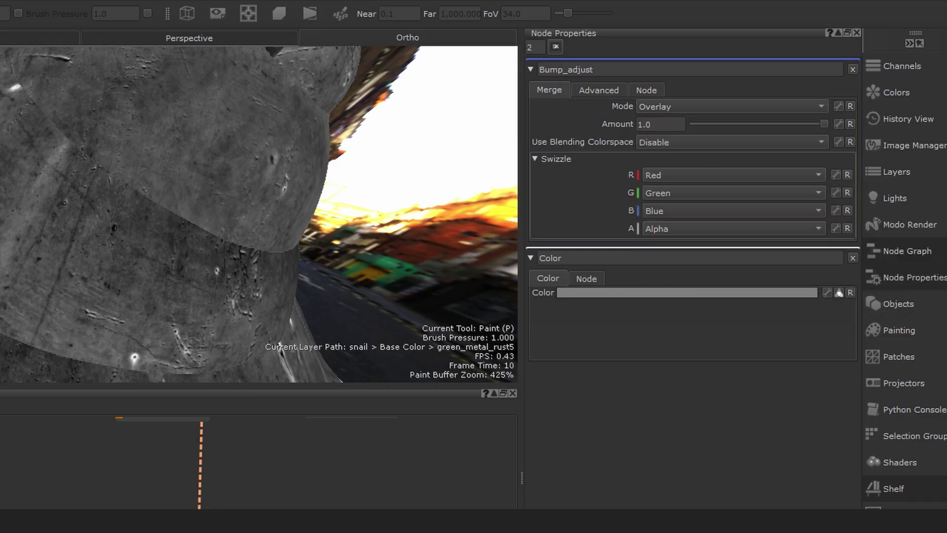
drag(821, 121, 734, 129)
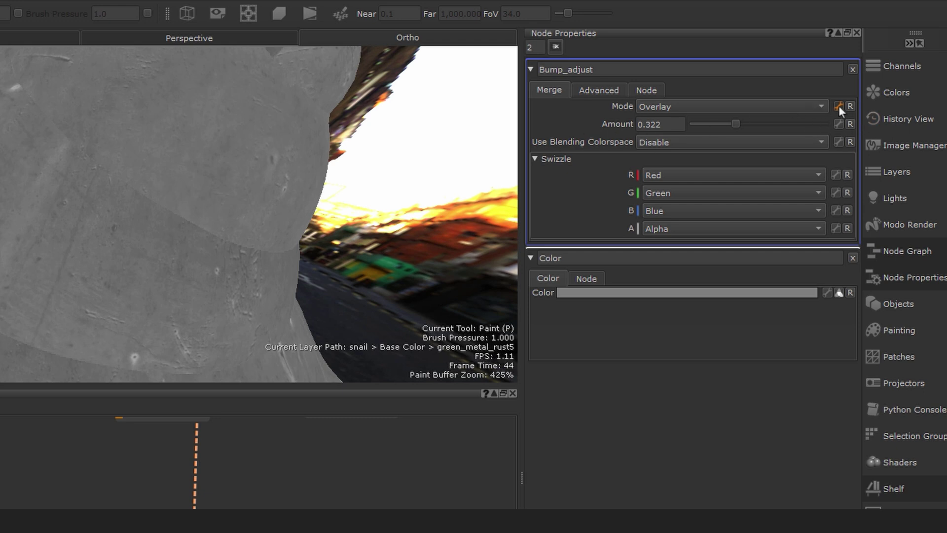
click(838, 124)
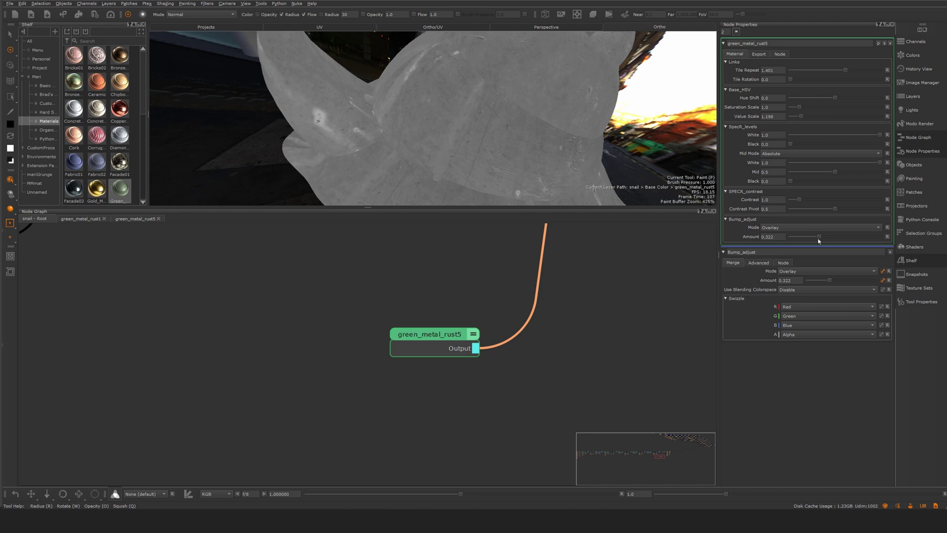
Step: Try the exposed Bump_adjust Amount on the green_metal_rust5 material and undo the change
mouse_move(819, 240)
mouse_down()
mouse_move(828, 238)
mouse_move(818, 239)
mouse_up()
click(883, 237)
drag(819, 240, 832, 243)
key(ctrl+z)
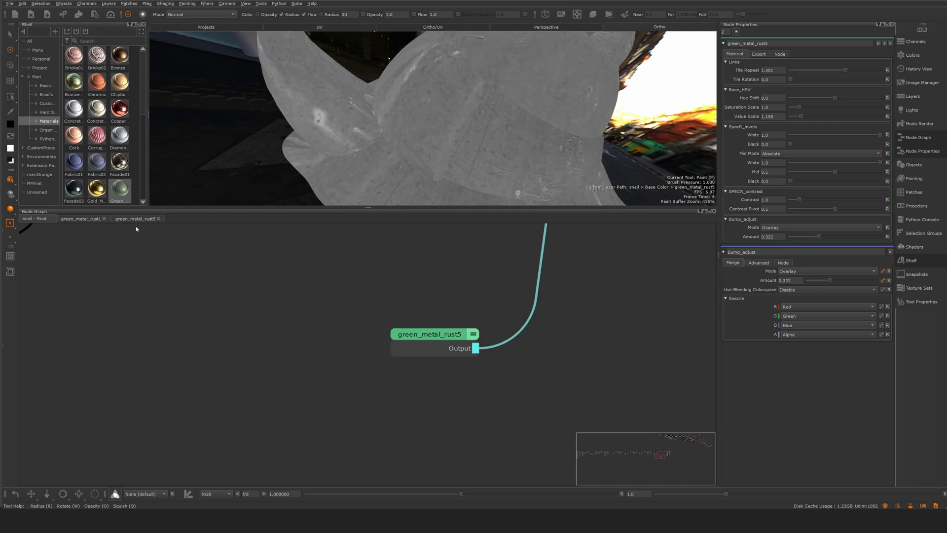
Step: Return to the green_metal_rust5 group's network and move Tiled [Bump] down and away from Bump_adjust to make room
click(136, 218)
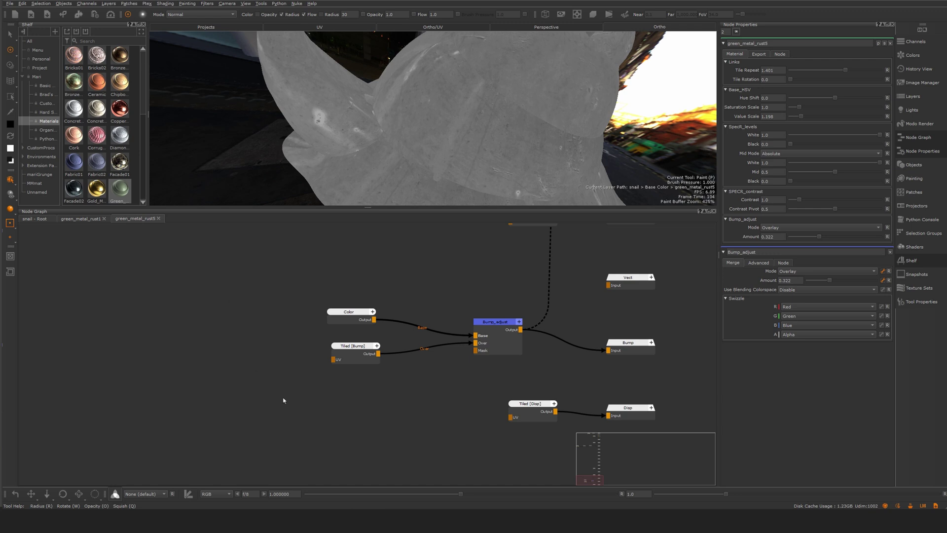
middle_drag(342, 427, 370, 415)
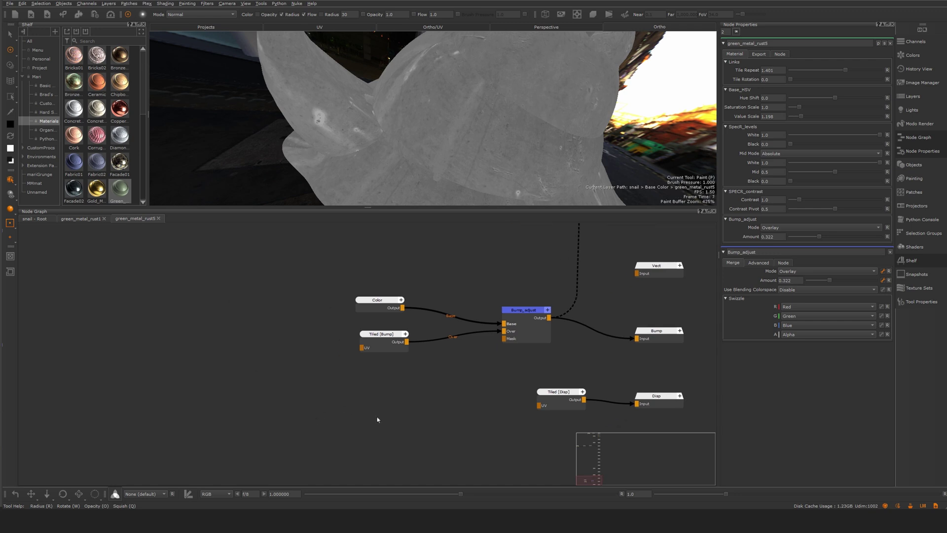
drag(380, 340, 357, 385)
click(434, 387)
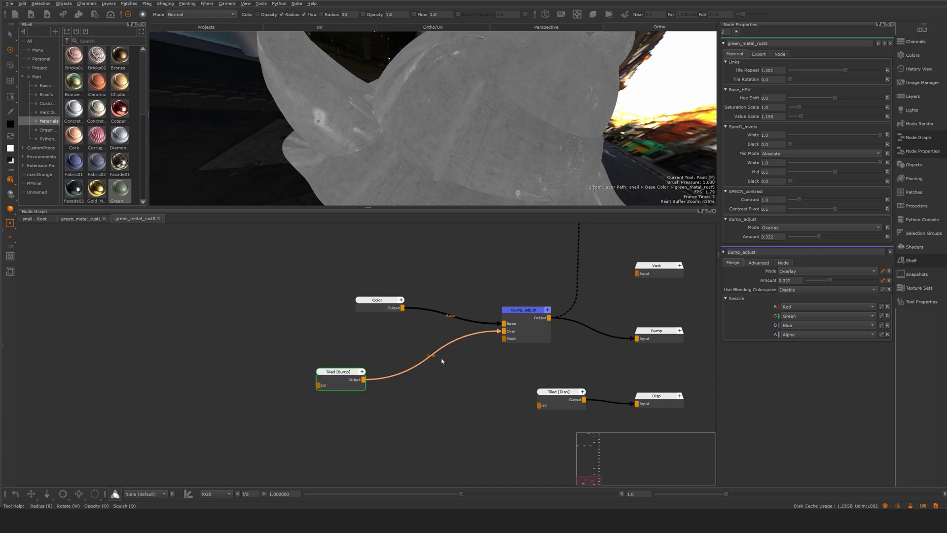